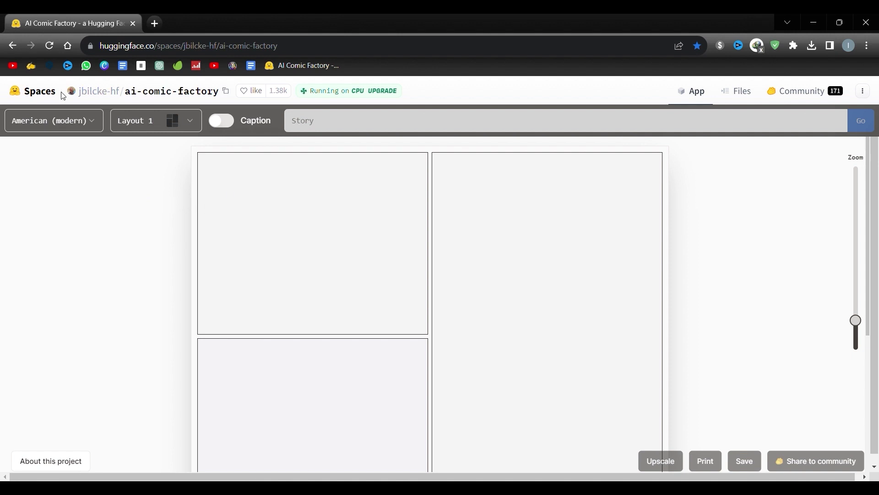
Step: Enter the story prompt 'Batman fighting ''Trump''' and keep the American (modern) style
{"action": "left_click", "coordinate": [326, 125]}
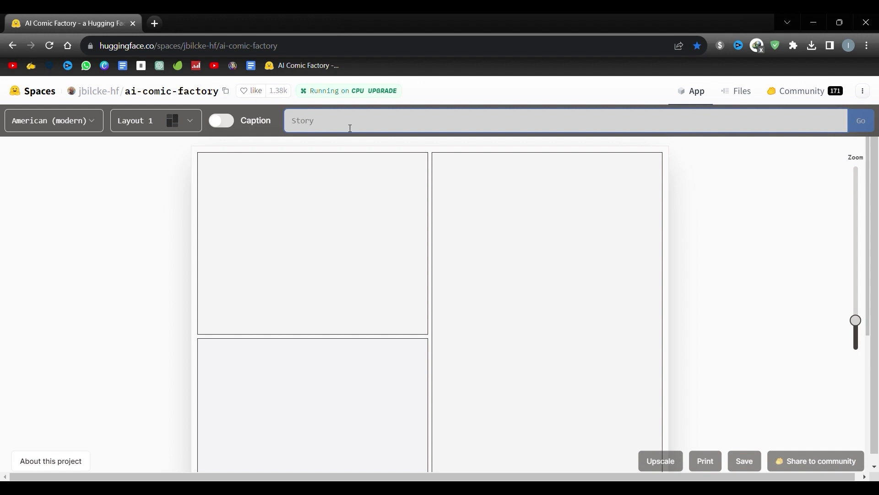
{"action": "type", "text": "Batman"}
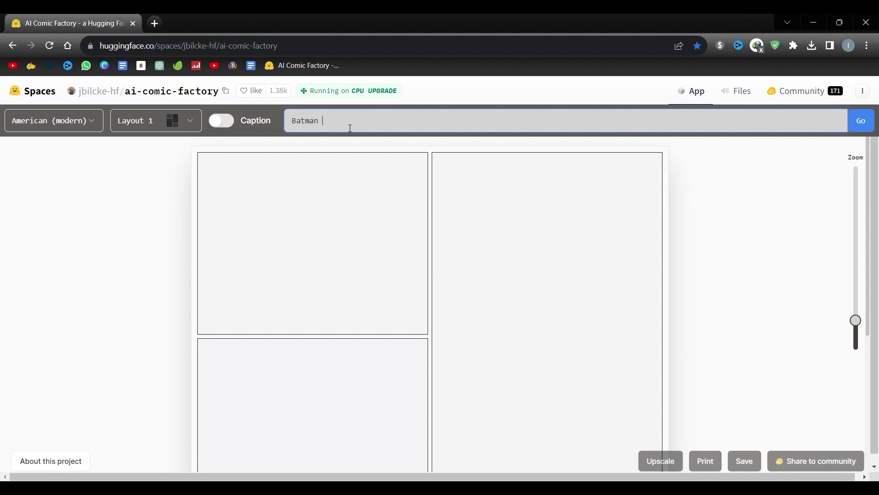
{"action": "type", "text": " fighting ''Trump''"}
{"action": "left_click", "coordinate": [65, 126]}
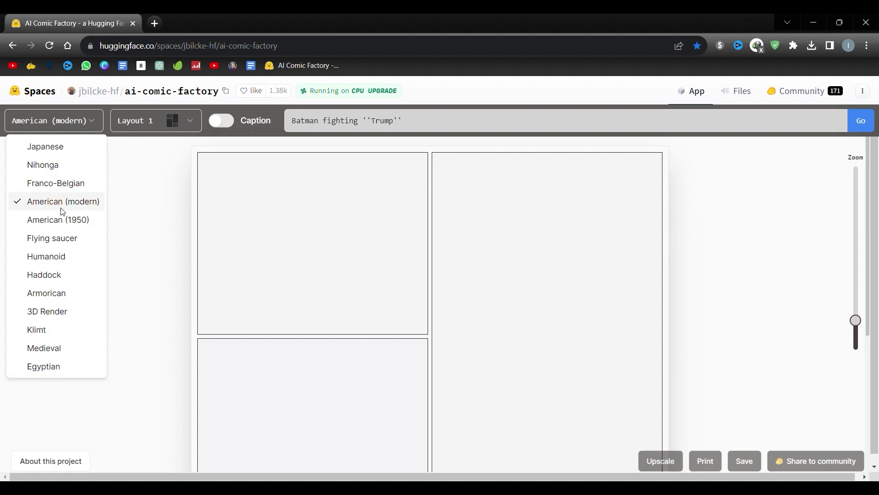
{"action": "left_click", "coordinate": [87, 203]}
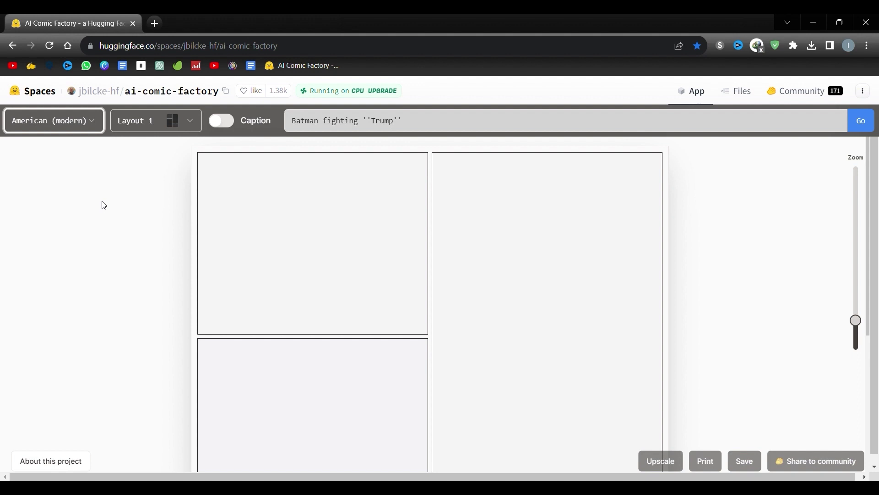
Step: Switch the page to Layout 3 with captions left off and generate the comic
{"action": "left_click", "coordinate": [153, 127]}
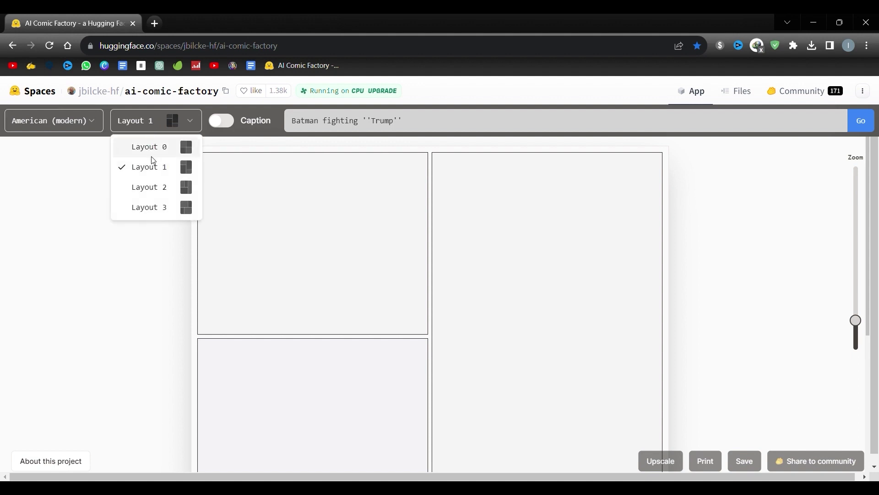
{"action": "left_click", "coordinate": [164, 205]}
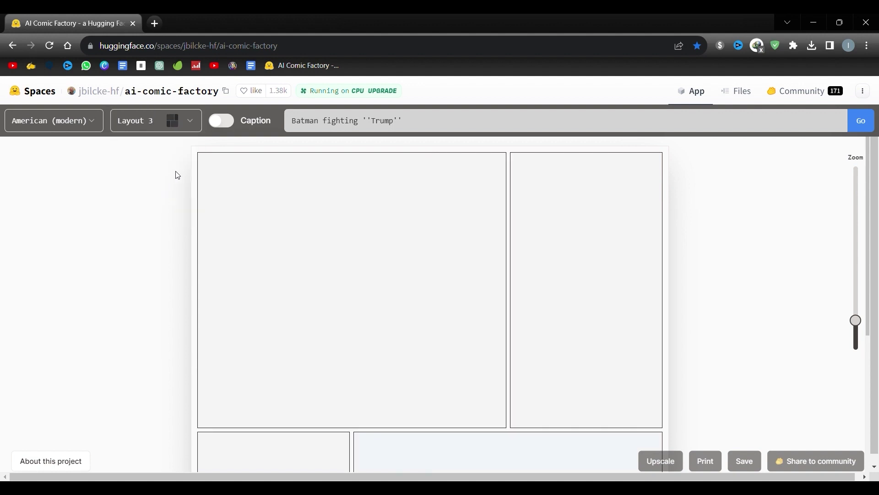
{"action": "left_click", "coordinate": [226, 123]}
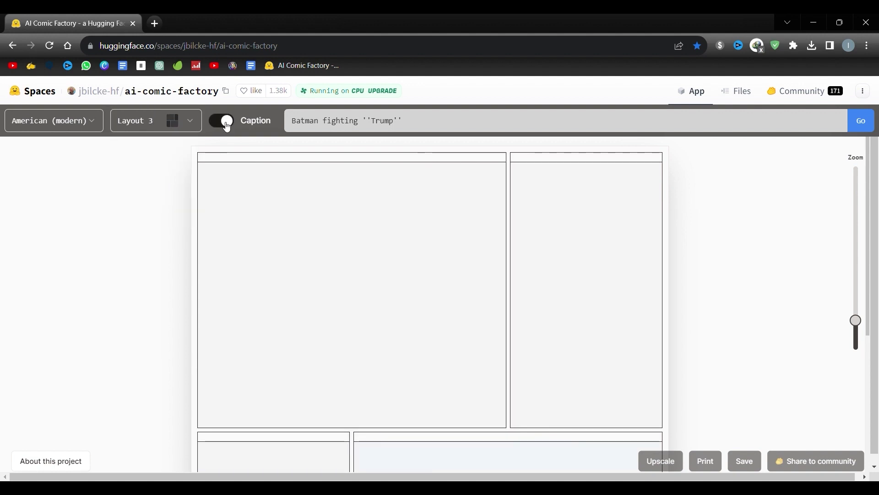
{"action": "left_click", "coordinate": [226, 124]}
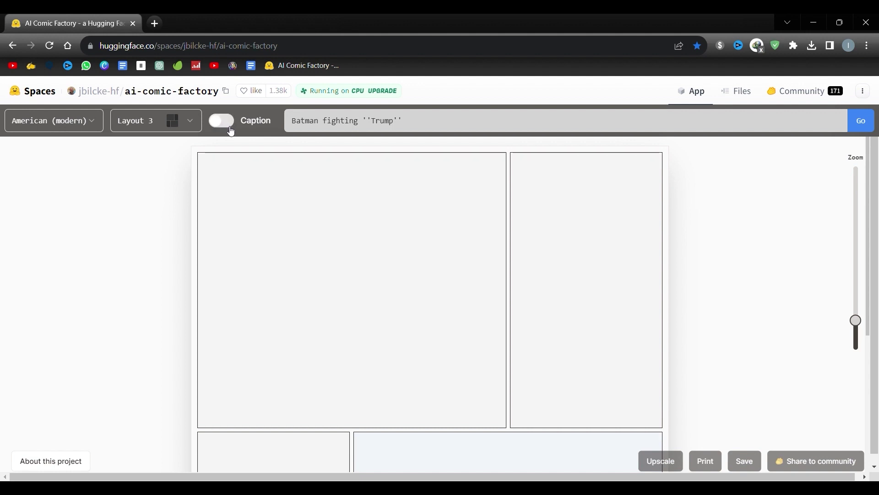
{"action": "left_click", "coordinate": [862, 127]}
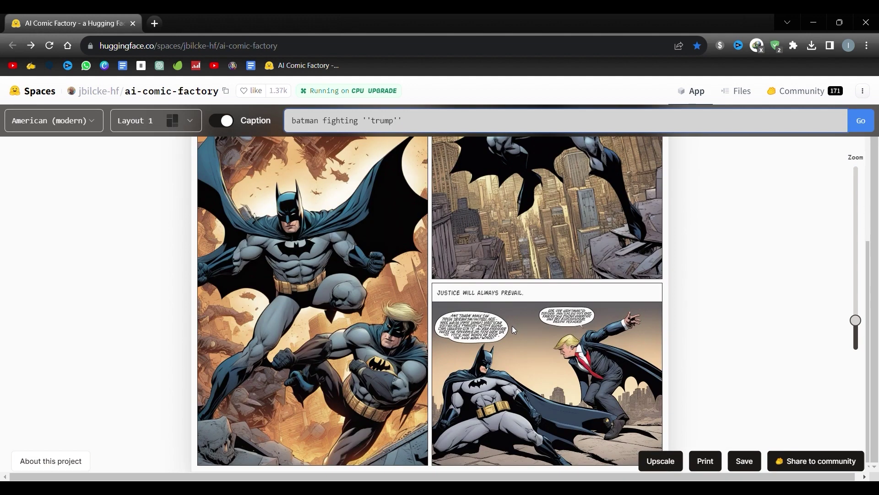
Step: Scroll through the finished Batman comic and upscale its panels
{"action": "scroll", "coordinate": [516, 355], "scroll_direction": "up", "scroll_amount": 5}
{"action": "scroll", "coordinate": [516, 354], "scroll_direction": "down", "scroll_amount": 3}
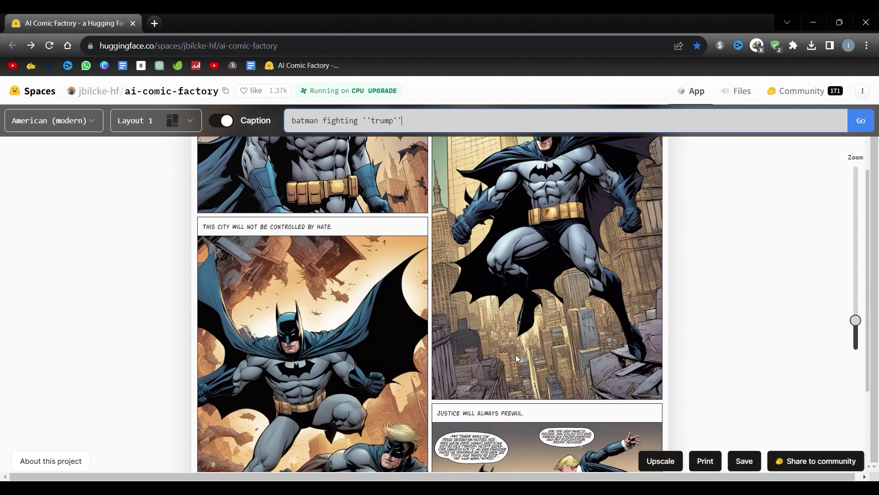
{"action": "scroll", "coordinate": [516, 354], "scroll_direction": "down", "scroll_amount": 3}
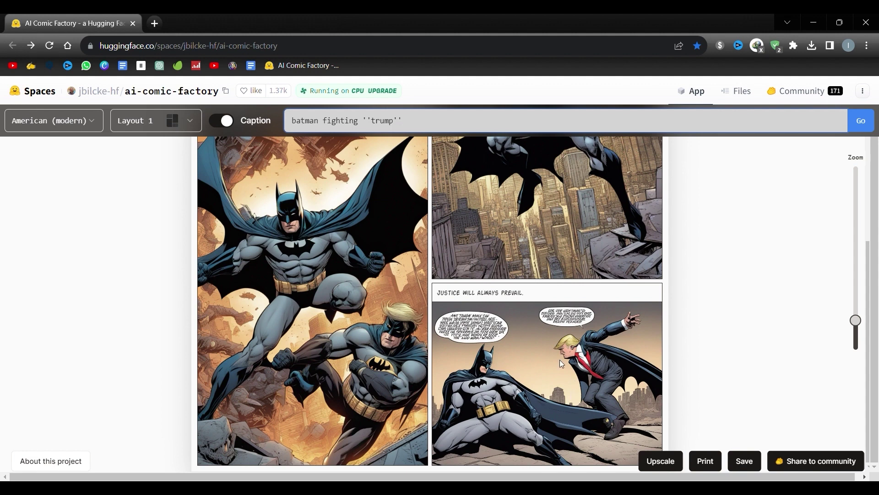
{"action": "left_click", "coordinate": [659, 466]}
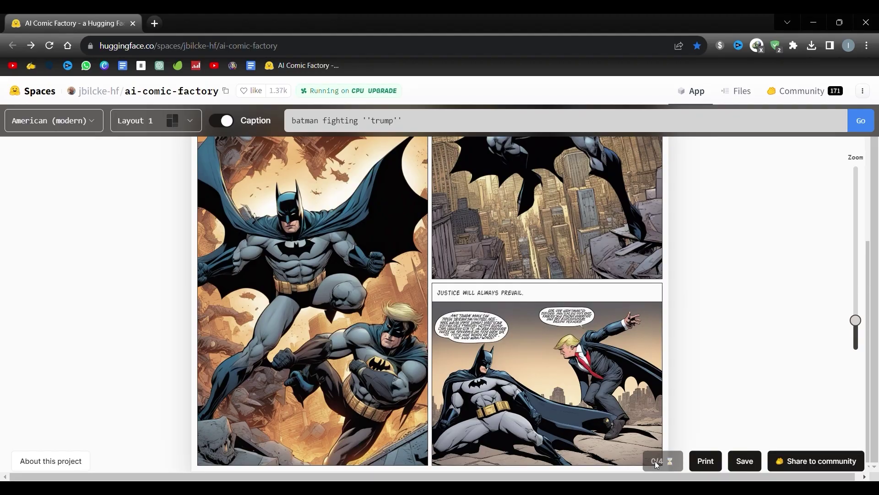
Step: Zoom in on the comic page and scroll through the panels to inspect them
{"action": "scroll", "coordinate": [388, 281], "scroll_direction": "up", "scroll_amount": 5}
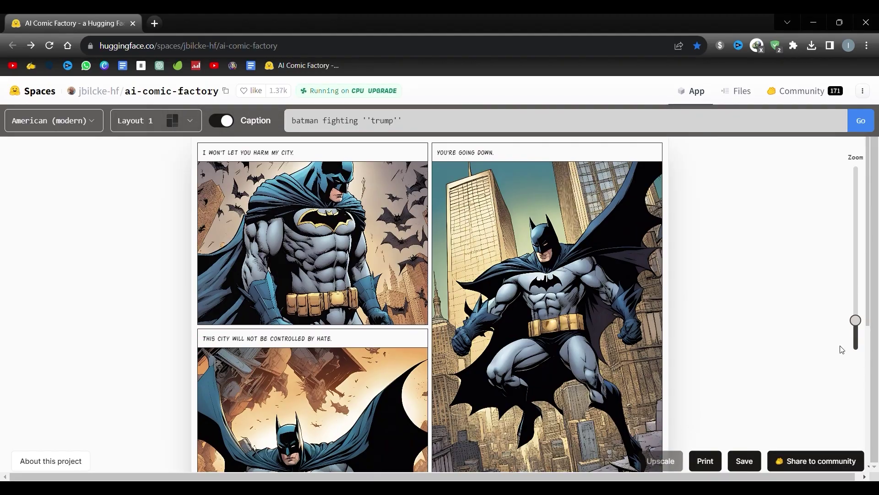
{"action": "mouse_move", "coordinate": [856, 321]}
{"action": "left_mouse_down"}
{"action": "mouse_move", "coordinate": [876, 277]}
{"action": "mouse_move", "coordinate": [856, 312]}
{"action": "left_mouse_up"}
{"action": "scroll", "coordinate": [876, 278], "scroll_direction": "down", "scroll_amount": 2}
{"action": "scroll", "coordinate": [763, 314], "scroll_direction": "down", "scroll_amount": 2}
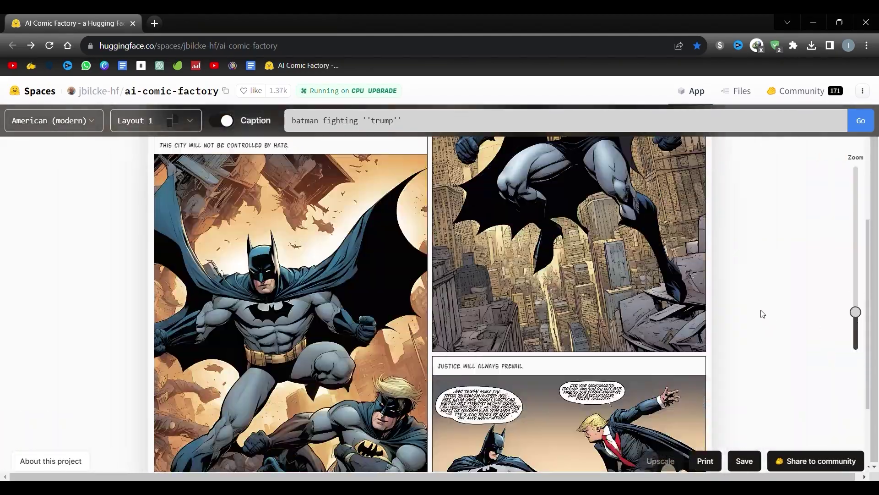
{"action": "left_click_drag", "start_coordinate": [763, 314], "coordinate": [752, 312]}
{"action": "scroll", "coordinate": [715, 289], "scroll_direction": "down", "scroll_amount": 3}
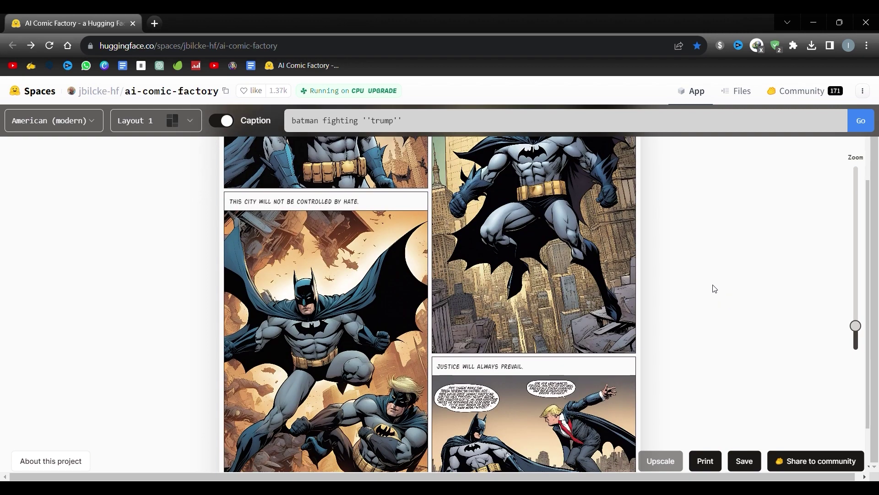
{"action": "scroll", "coordinate": [712, 302], "scroll_direction": "down", "scroll_amount": 1}
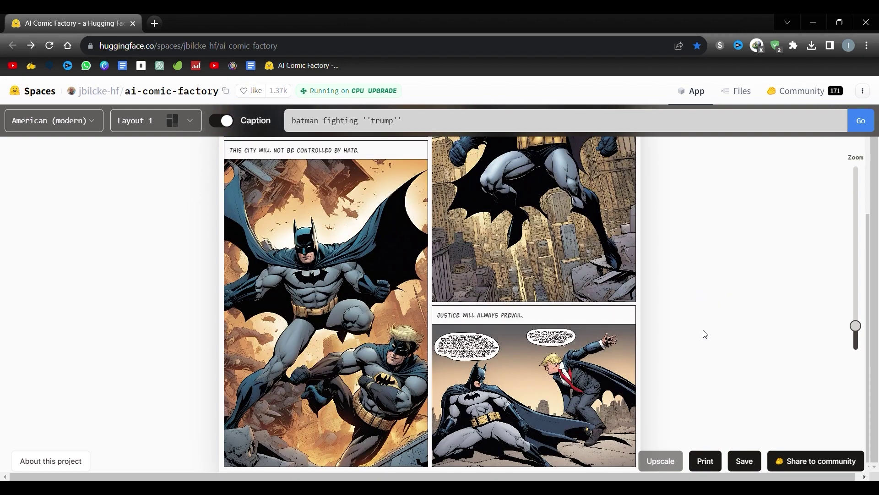
Step: Download the finished Batman comic page
{"action": "left_click", "coordinate": [755, 451]}
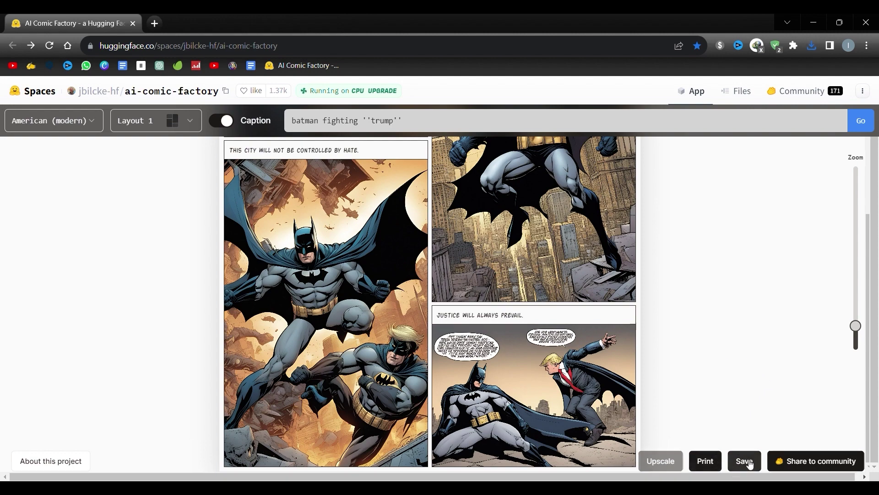
{"action": "scroll", "coordinate": [458, 298], "scroll_direction": "up", "scroll_amount": 4}
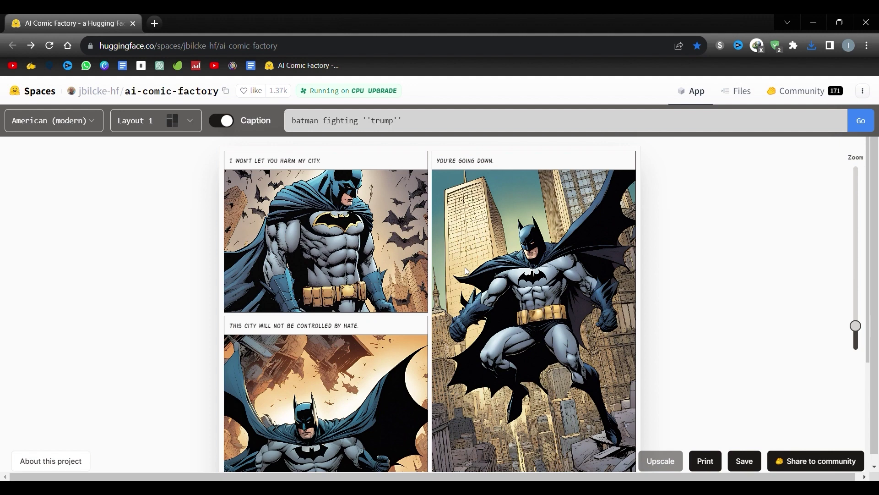
{"action": "scroll", "coordinate": [597, 321], "scroll_direction": "down", "scroll_amount": 1}
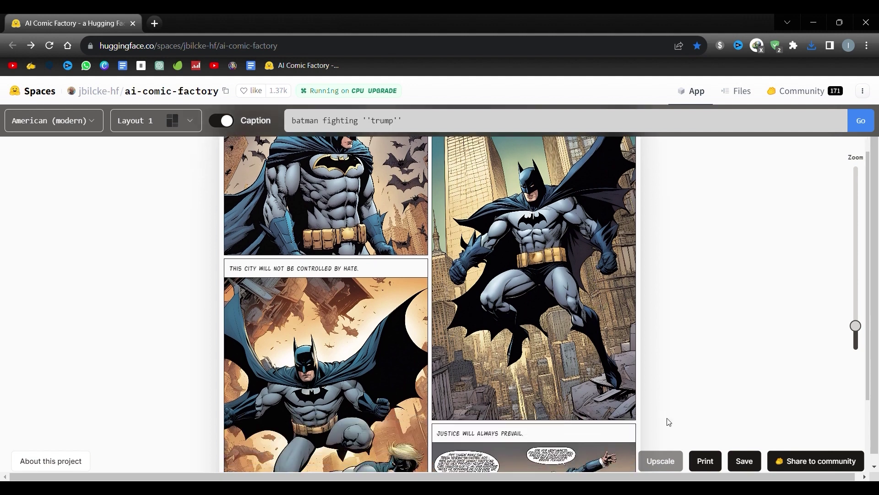
Step: Open the print preview with Save as PDF as the destination, then cancel without printing
{"action": "left_click", "coordinate": [705, 461]}
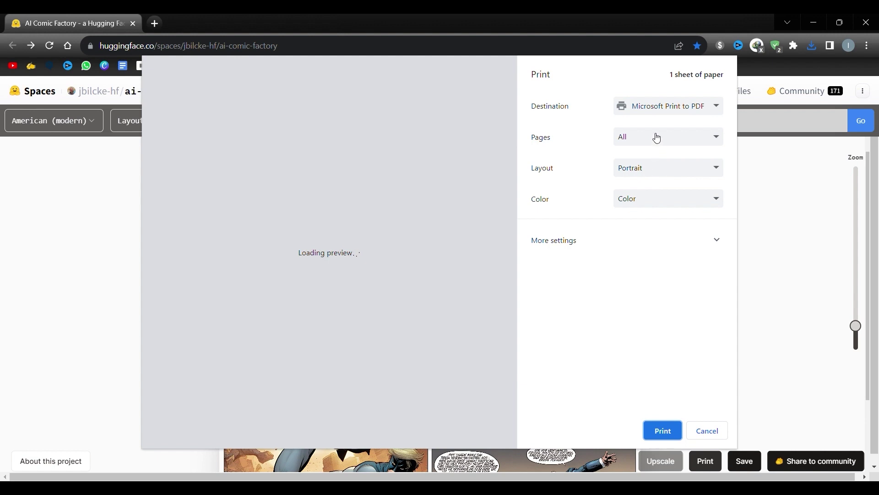
{"action": "left_click", "coordinate": [659, 111]}
{"action": "left_click", "coordinate": [666, 137]}
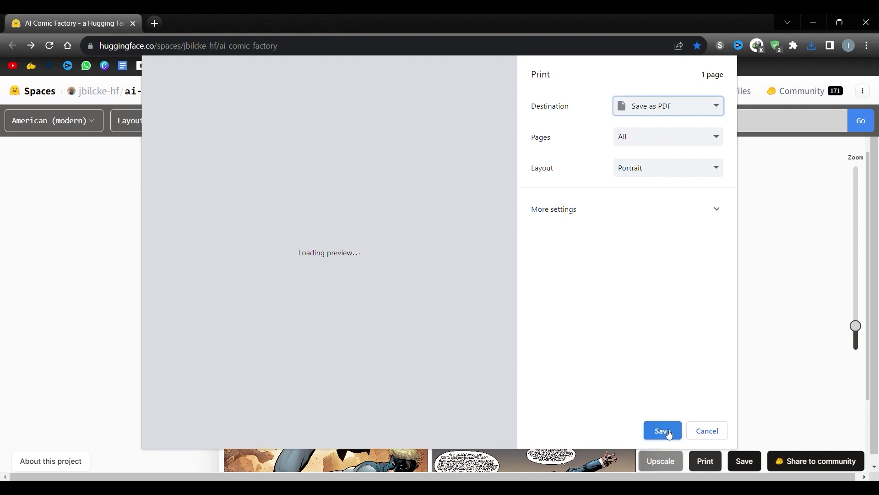
{"action": "left_click", "coordinate": [707, 430]}
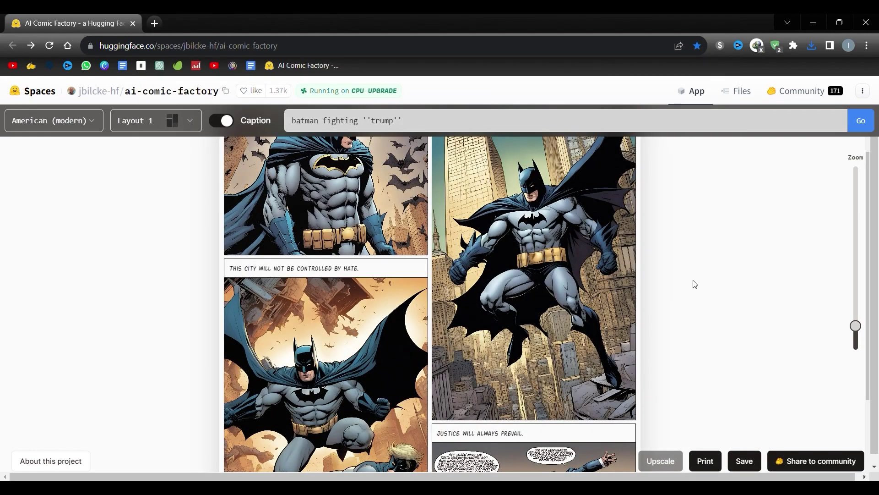
{"action": "scroll", "coordinate": [692, 286], "scroll_direction": "down", "scroll_amount": 2}
{"action": "scroll", "coordinate": [692, 291], "scroll_direction": "up", "scroll_amount": 3}
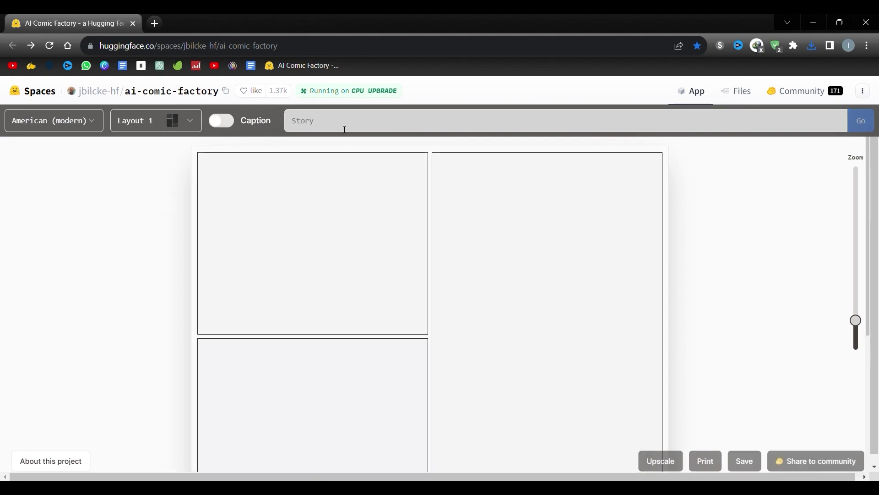
Step: Switch the comic style to Japanese
{"action": "left_click", "coordinate": [344, 128]}
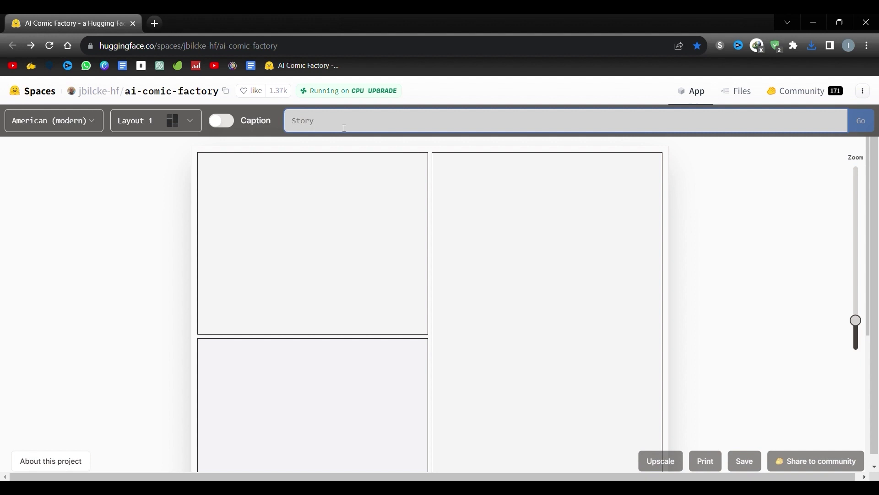
{"action": "left_click", "coordinate": [66, 236]}
{"action": "left_click", "coordinate": [71, 123]}
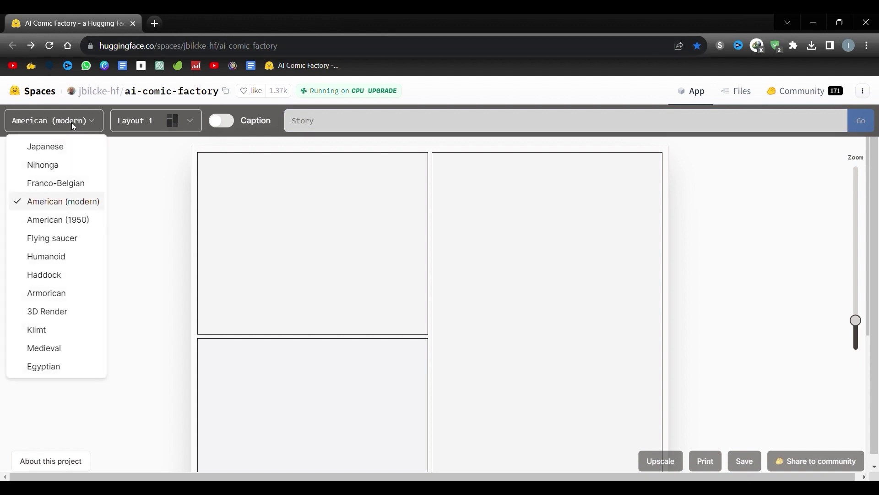
{"action": "left_click", "coordinate": [35, 152]}
Step: Generate the Godzilla in city comic and scroll through its panels
{"action": "left_click", "coordinate": [290, 124]}
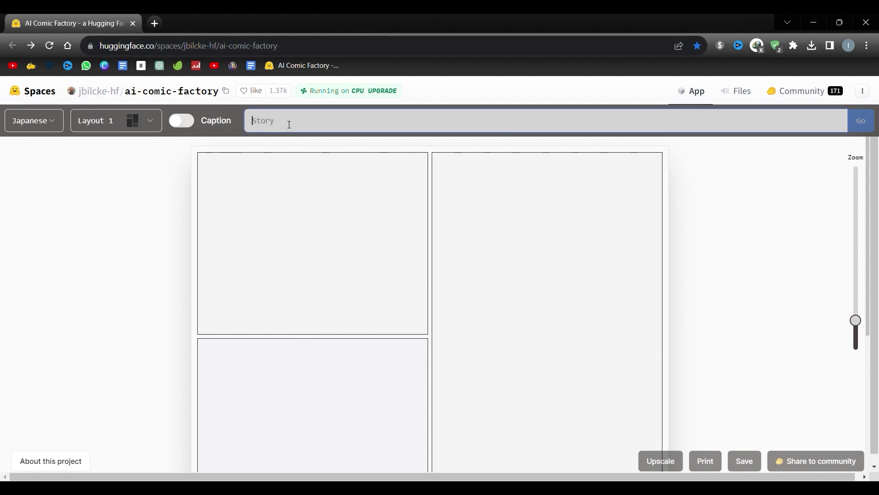
{"action": "left_click", "coordinate": [861, 120]}
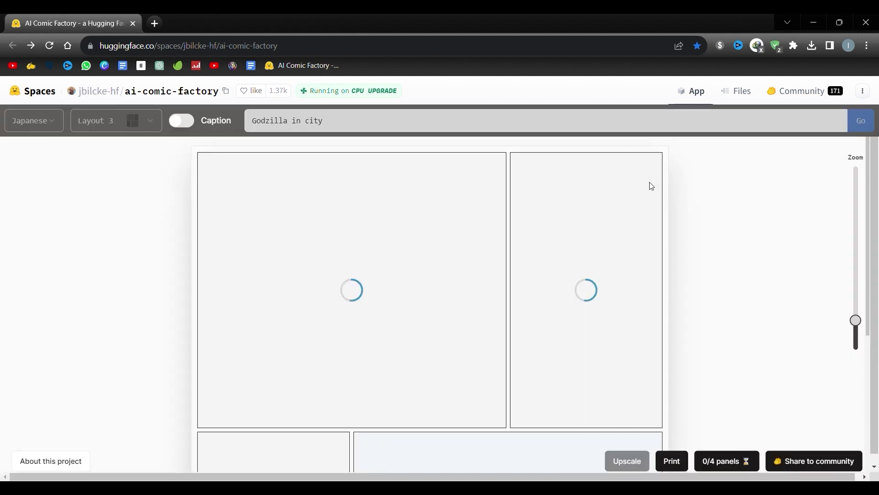
{"action": "mouse_move", "coordinate": [855, 320]}
{"action": "left_mouse_down"}
{"action": "mouse_move", "coordinate": [854, 249]}
{"action": "mouse_move", "coordinate": [856, 323]}
{"action": "left_mouse_up"}
{"action": "scroll", "coordinate": [854, 255], "scroll_direction": "down", "scroll_amount": 10}
{"action": "scroll", "coordinate": [570, 260], "scroll_direction": "down", "scroll_amount": 4}
{"action": "scroll", "coordinate": [565, 271], "scroll_direction": "up", "scroll_amount": 2}
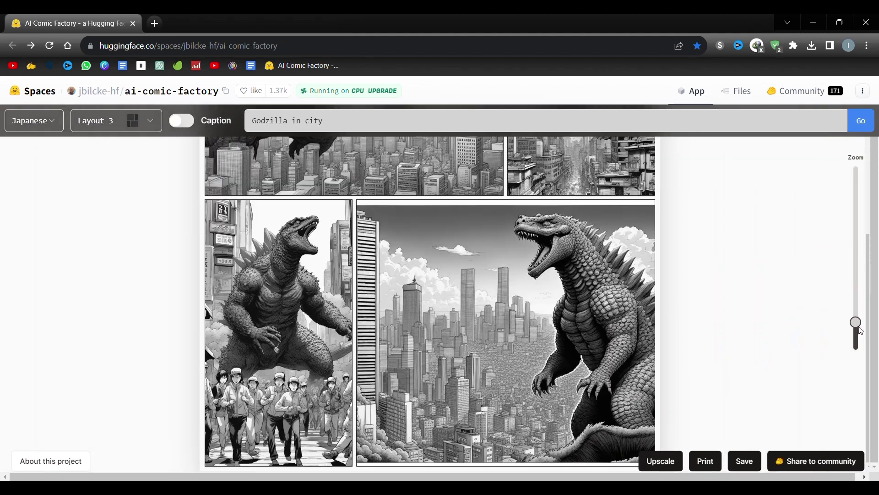
{"action": "scroll", "coordinate": [487, 282], "scroll_direction": "up", "scroll_amount": 5}
{"action": "scroll", "coordinate": [487, 282], "scroll_direction": "down", "scroll_amount": 2}
{"action": "scroll", "coordinate": [689, 410], "scroll_direction": "up", "scroll_amount": 2}
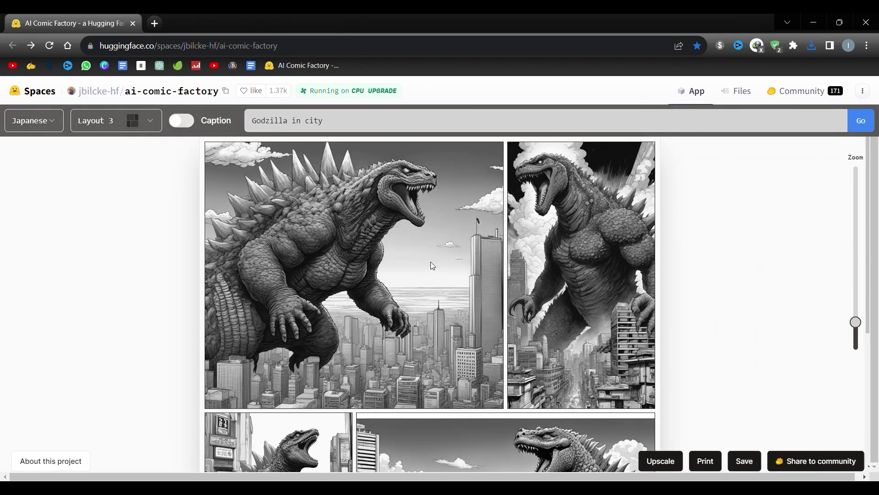
Step: Set the comic style to American (1950) and change the panel layout to Layout 3
{"action": "left_click", "coordinate": [54, 121]}
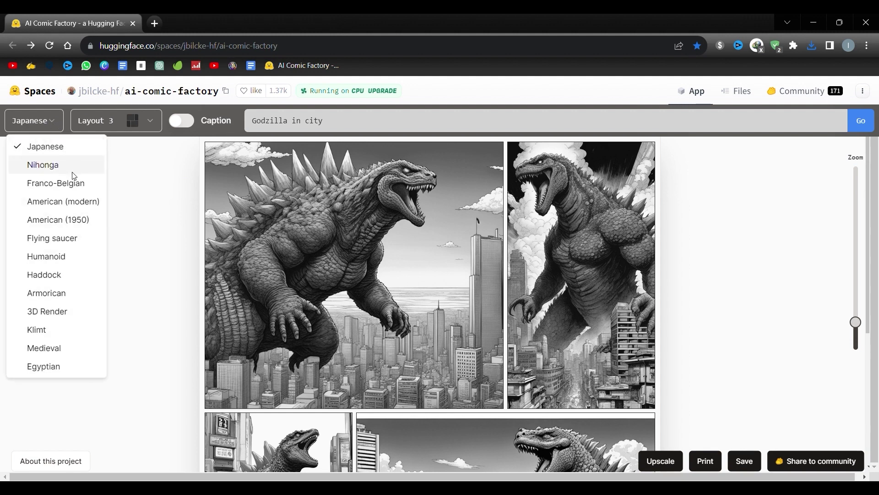
{"action": "left_click", "coordinate": [79, 221]}
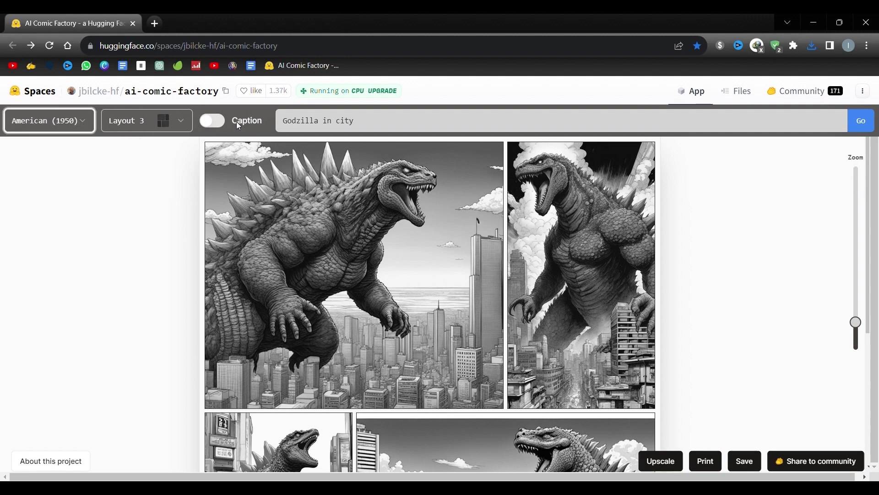
{"action": "left_click", "coordinate": [165, 129]}
{"action": "left_click", "coordinate": [158, 186]}
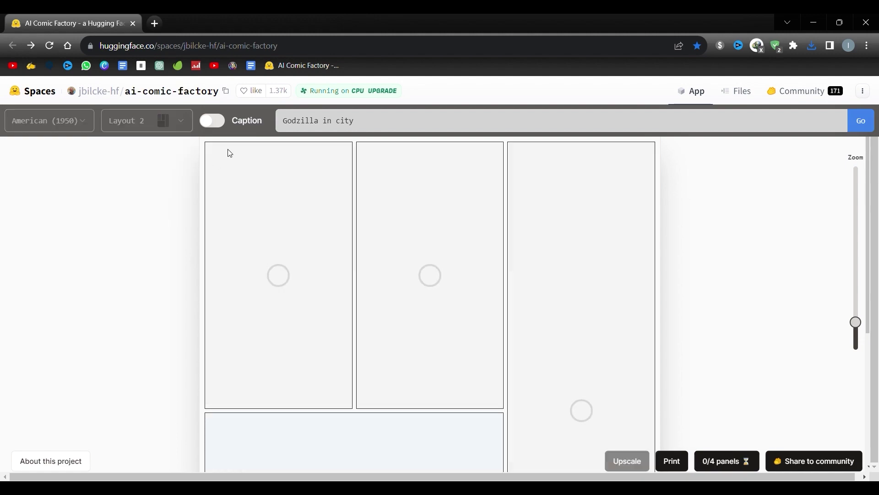
Step: Select the whole existing story prompt and scroll through the page
{"action": "left_click", "coordinate": [391, 126]}
{"action": "key", "text": "ctrl+a"}
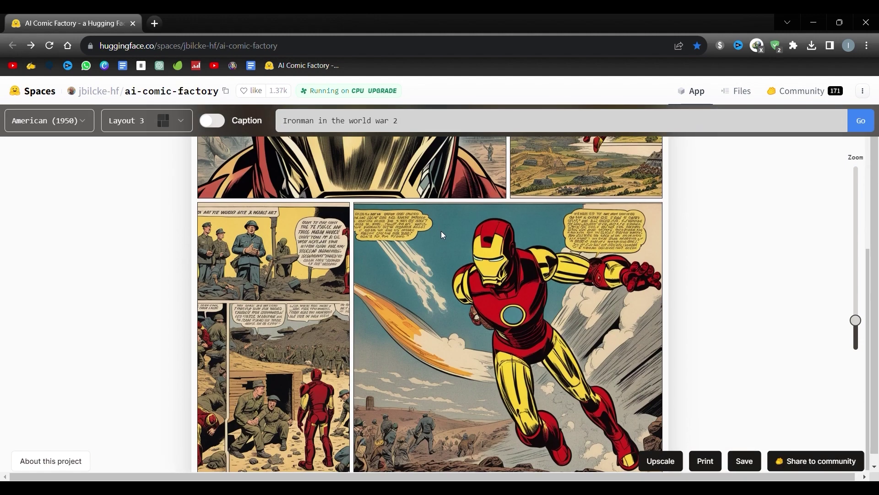
{"action": "scroll", "coordinate": [504, 279], "scroll_direction": "down", "scroll_amount": 1}
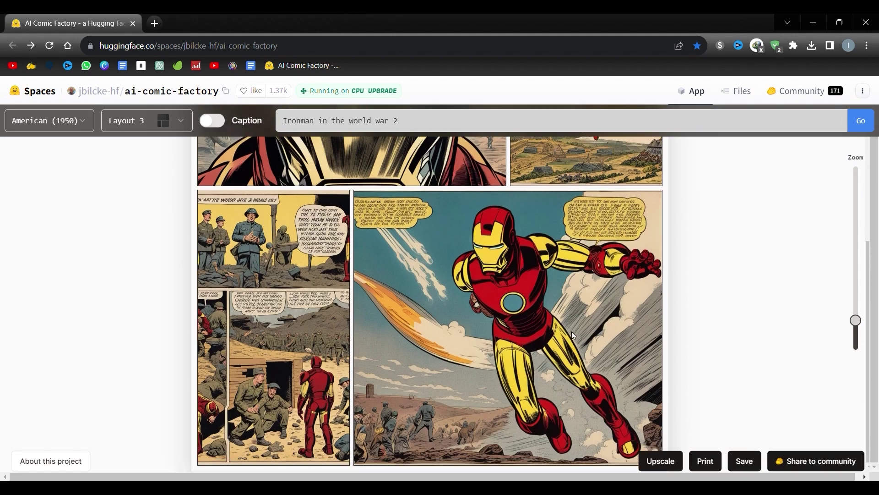
{"action": "scroll", "coordinate": [482, 345], "scroll_direction": "up", "scroll_amount": 5}
{"action": "scroll", "coordinate": [455, 343], "scroll_direction": "down", "scroll_amount": 5}
{"action": "left_click_drag", "start_coordinate": [855, 320], "coordinate": [861, 341]}
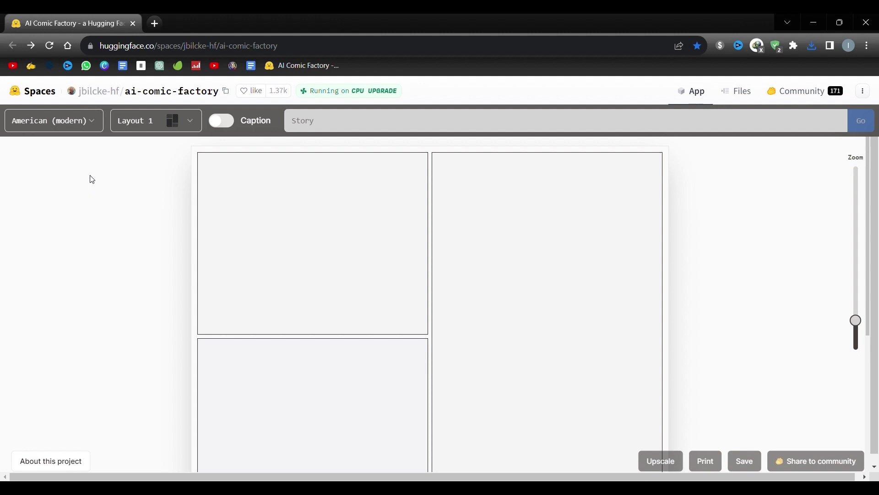
Step: Choose the Nihonga style and generate a comic from 'samurai and his katana'
{"action": "left_click", "coordinate": [65, 127]}
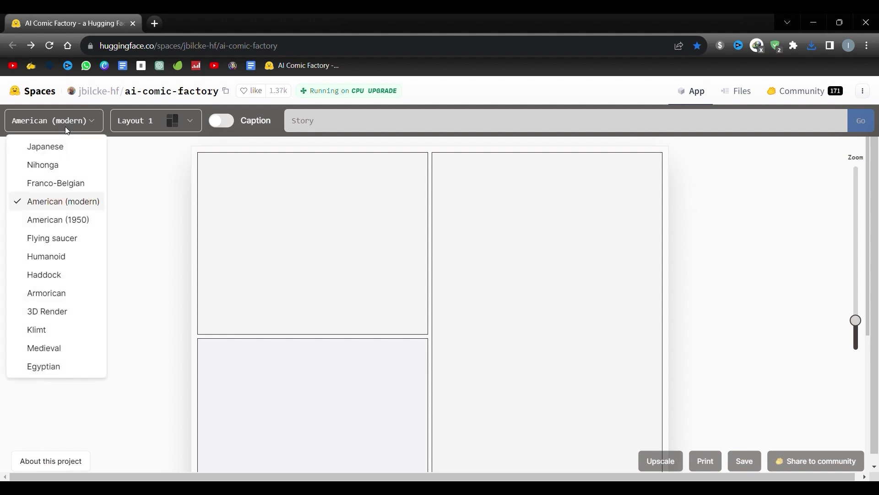
{"action": "left_click", "coordinate": [85, 165]}
{"action": "left_click", "coordinate": [335, 128]}
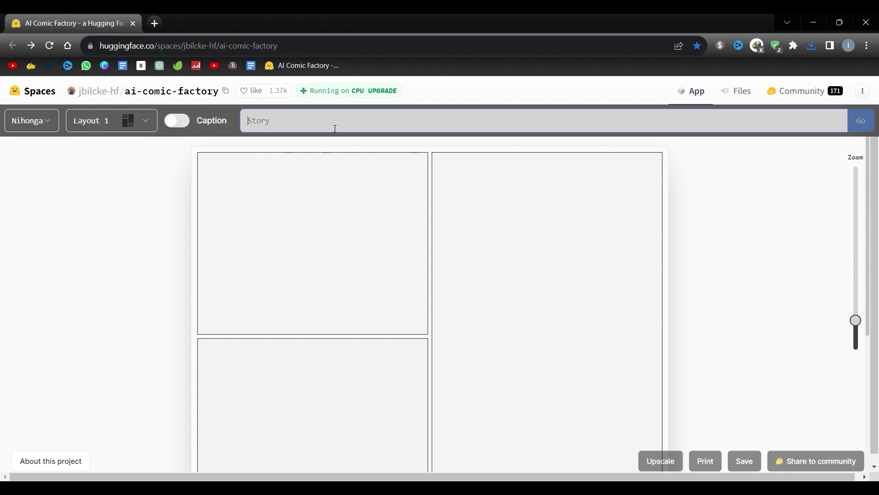
{"action": "type", "text": "samurai"}
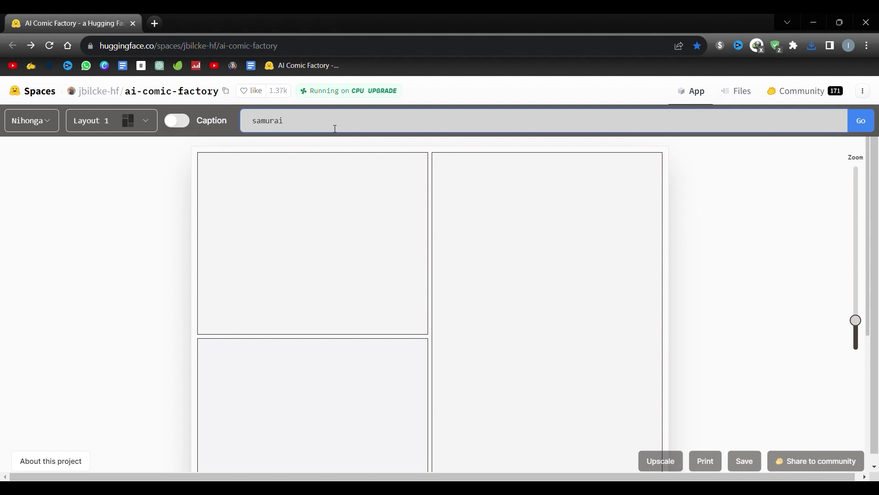
{"action": "type", "text": "and his katana"}
{"action": "left_click", "coordinate": [858, 123]}
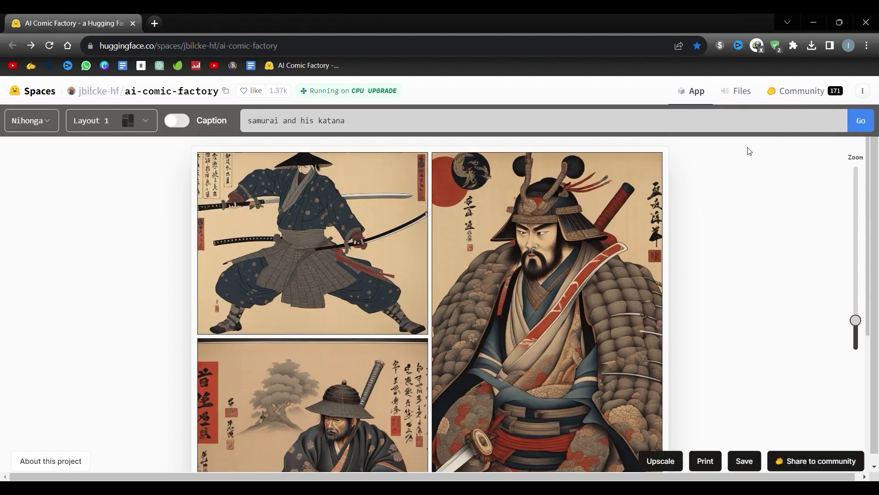
{"action": "scroll", "coordinate": [383, 247], "scroll_direction": "down", "scroll_amount": 4}
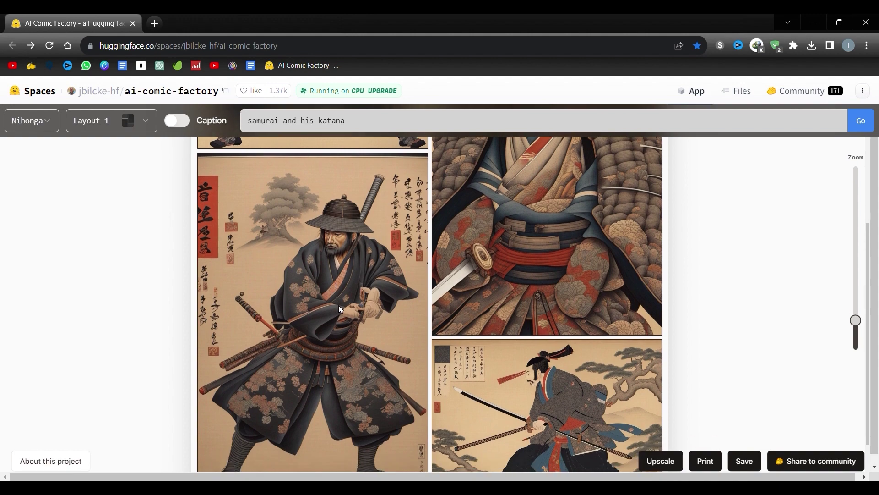
{"action": "scroll", "coordinate": [333, 341], "scroll_direction": "up", "scroll_amount": 4}
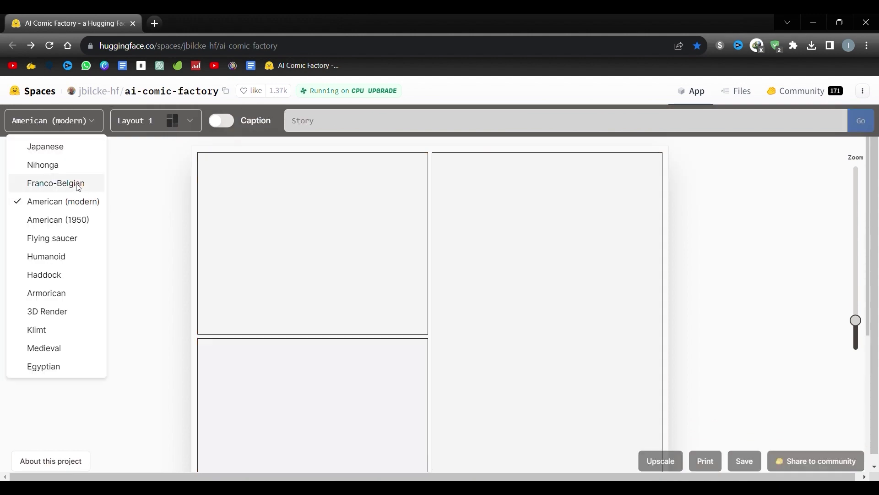
Step: Set the art style to Franco-Belgian with Layout 3
{"action": "left_click", "coordinate": [69, 183]}
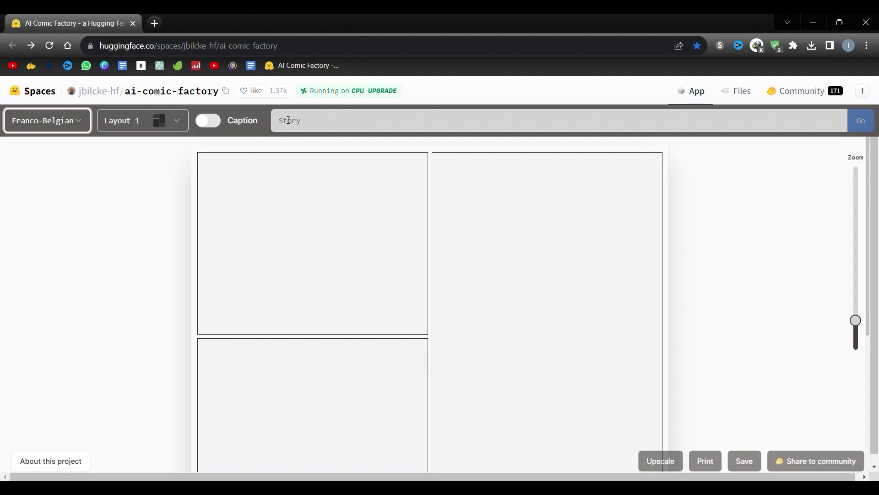
{"action": "left_click", "coordinate": [161, 116]}
{"action": "left_click", "coordinate": [173, 206]}
Step: Generate the comic from 'Lucky Luke in desert' and scroll through its panels
{"action": "left_click", "coordinate": [311, 131]}
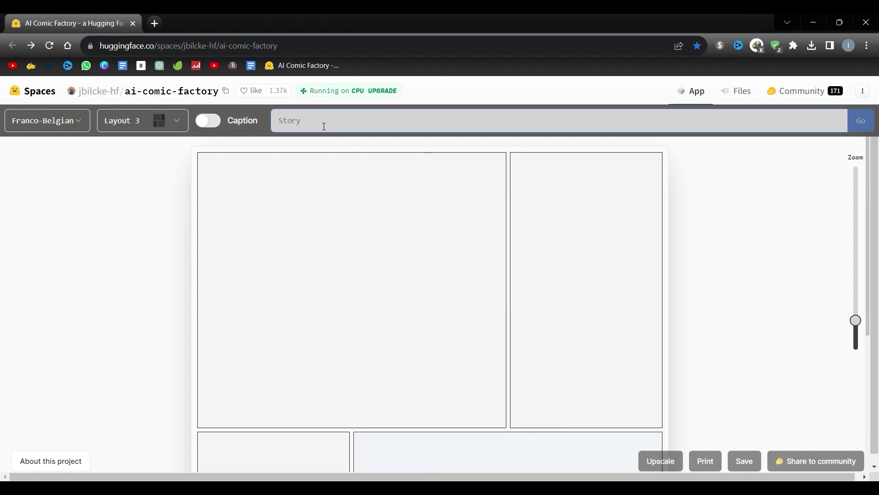
{"action": "type", "text": "Lucky Luke in deser"}
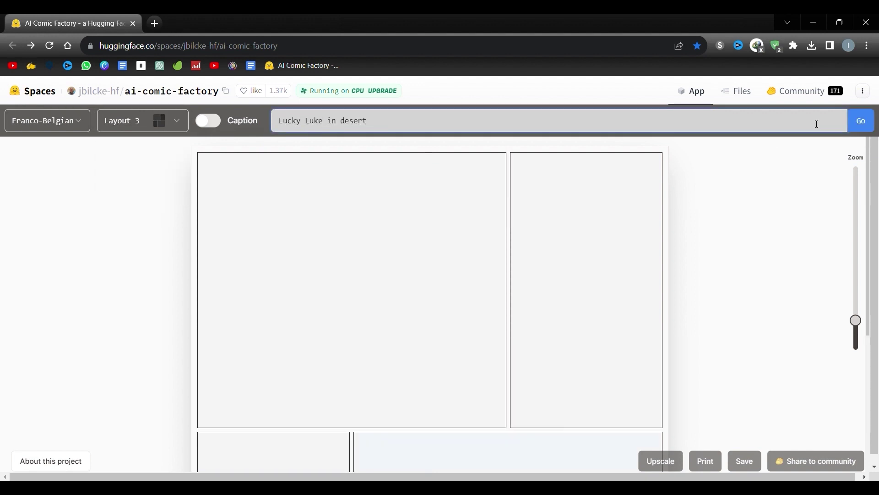
{"action": "type", "text": "t"}
{"action": "key", "text": "Return"}
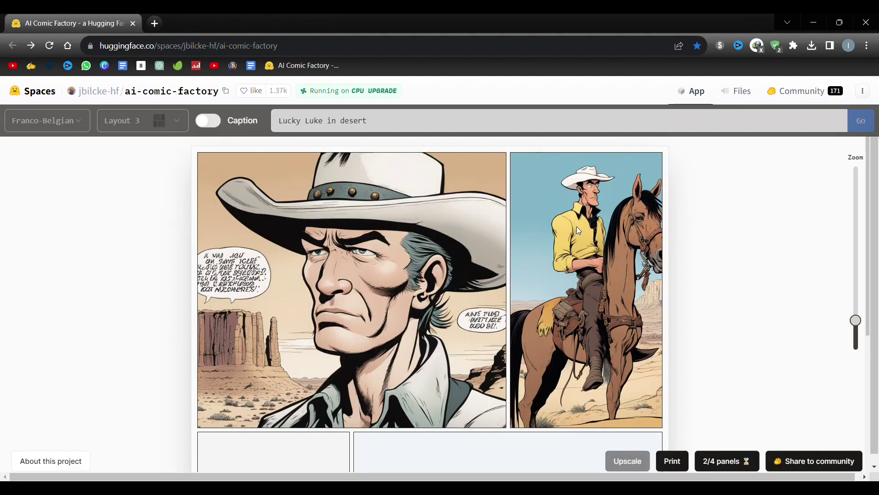
{"action": "scroll", "coordinate": [535, 304], "scroll_direction": "down", "scroll_amount": 4}
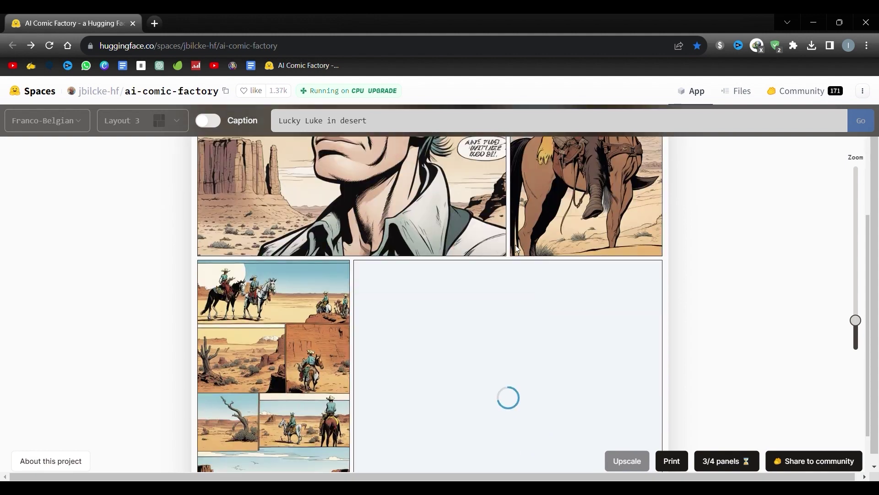
{"action": "scroll", "coordinate": [515, 245], "scroll_direction": "up", "scroll_amount": 4}
{"action": "scroll", "coordinate": [520, 253], "scroll_direction": "down", "scroll_amount": 4}
{"action": "scroll", "coordinate": [679, 216], "scroll_direction": "up", "scroll_amount": 4}
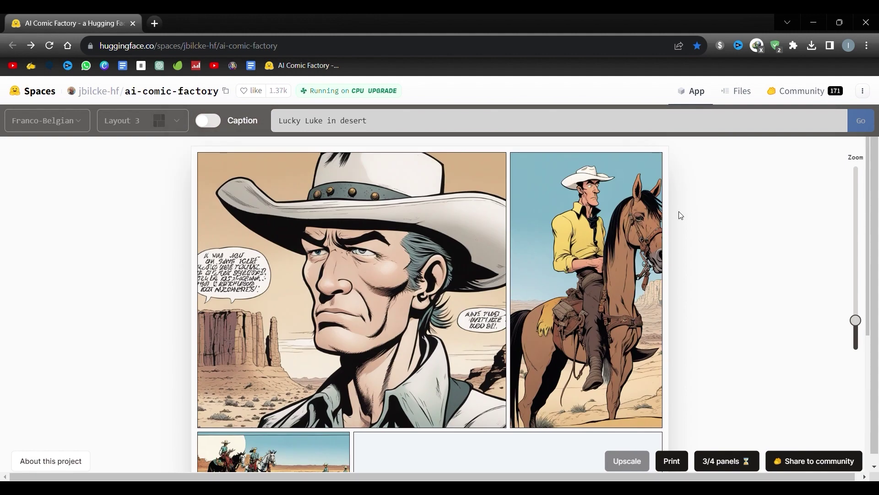
{"action": "scroll", "coordinate": [598, 273], "scroll_direction": "down", "scroll_amount": 5}
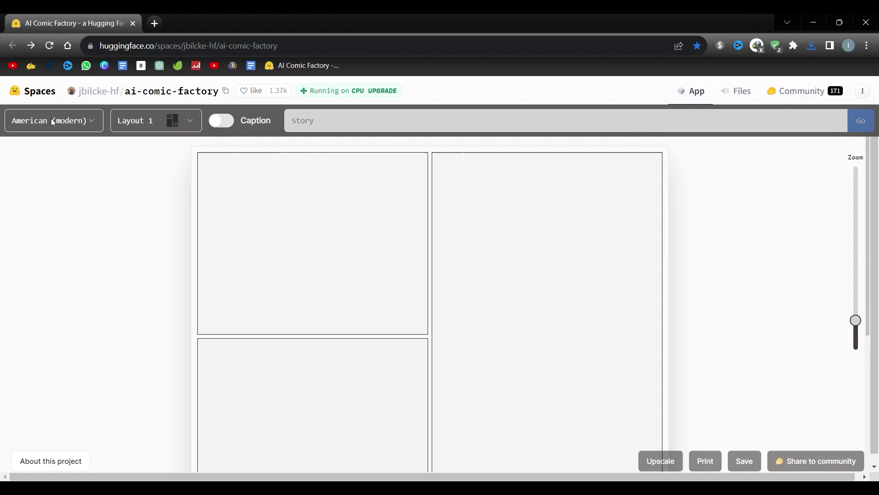
Step: Set the art style to Flying saucer with Layout 3
{"action": "left_click", "coordinate": [51, 120]}
{"action": "left_click", "coordinate": [58, 216]}
{"action": "left_click", "coordinate": [160, 127]}
{"action": "left_click", "coordinate": [158, 187]}
Step: Generate the 'alien with ufo' comic, review it, and reload the page
{"action": "left_click", "coordinate": [305, 121]}
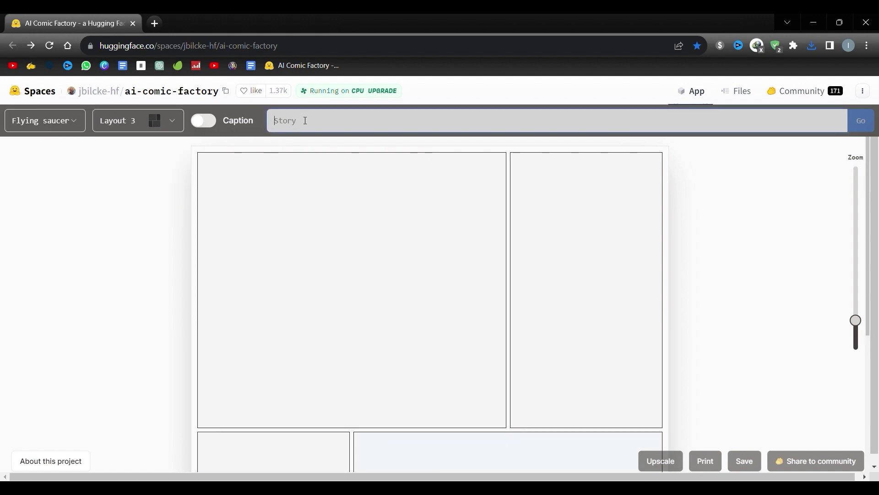
{"action": "type", "text": "alien"}
{"action": "type", "text": "with ufo"}
{"action": "key", "text": "Return"}
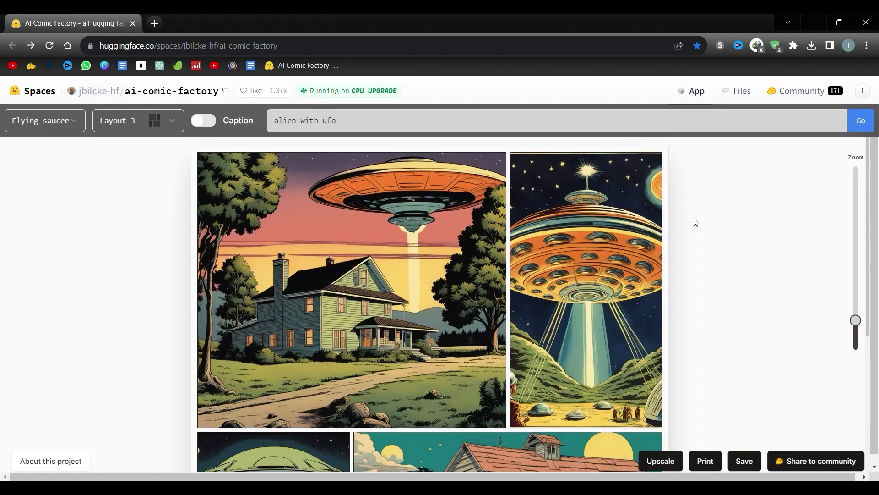
{"action": "scroll", "coordinate": [495, 202], "scroll_direction": "down", "scroll_amount": 5}
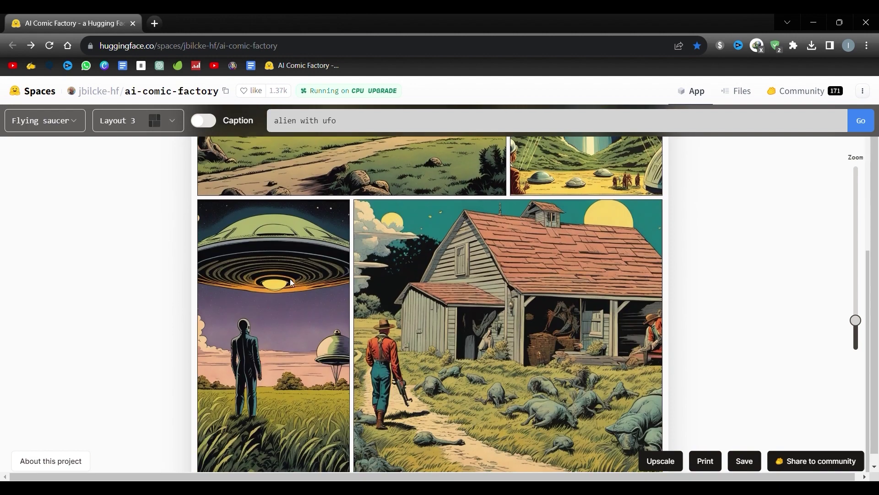
{"action": "scroll", "coordinate": [290, 278], "scroll_direction": "up", "scroll_amount": 5}
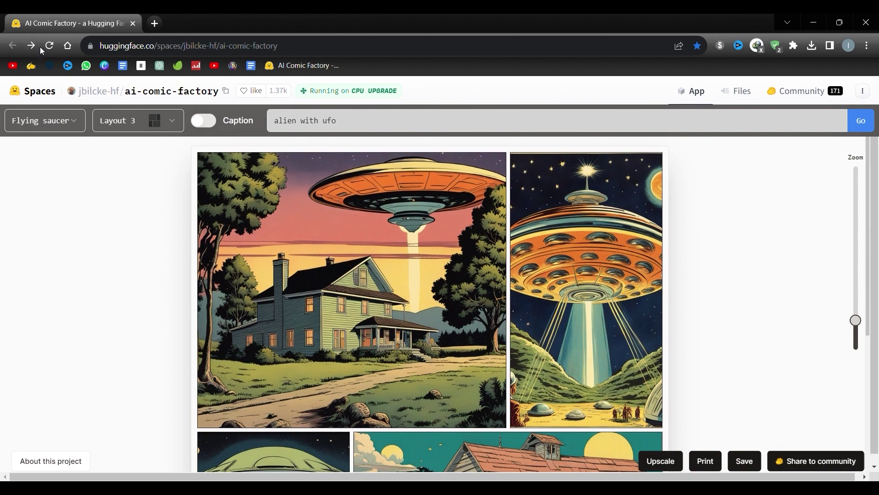
{"action": "left_click", "coordinate": [48, 46]}
Step: Enter 'joker laugh' as the story and generate the comic
{"action": "left_click", "coordinate": [321, 122]}
{"action": "type", "text": "joker "}
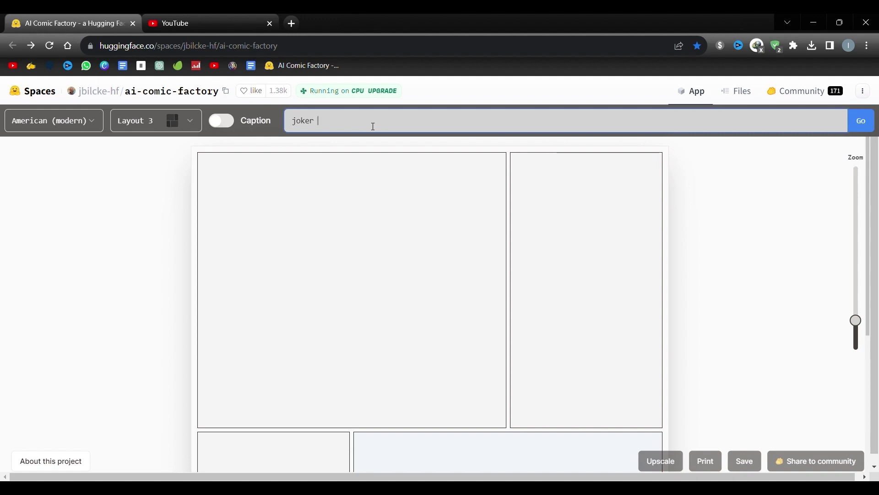
{"action": "type", "text": "laugh"}
{"action": "key", "text": "Return"}
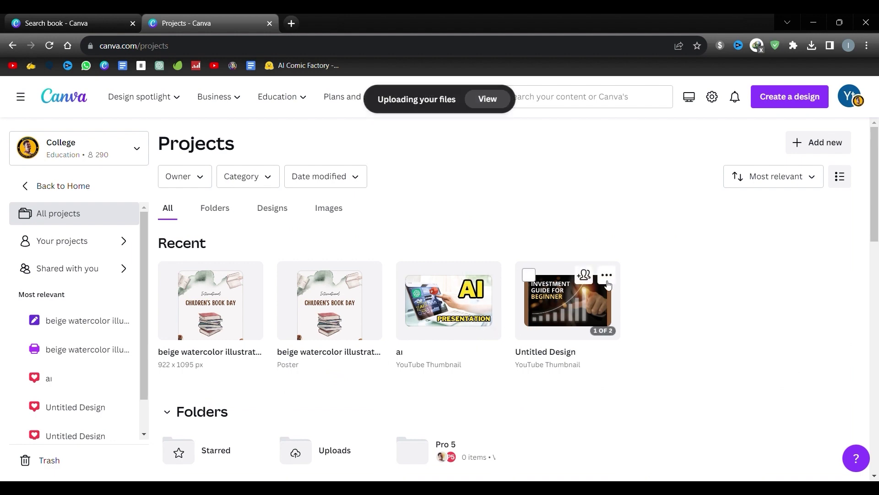
Step: Scroll to the Images section while the seven comic JPGs finish uploading
{"action": "scroll", "coordinate": [641, 257], "scroll_direction": "down", "scroll_amount": 10}
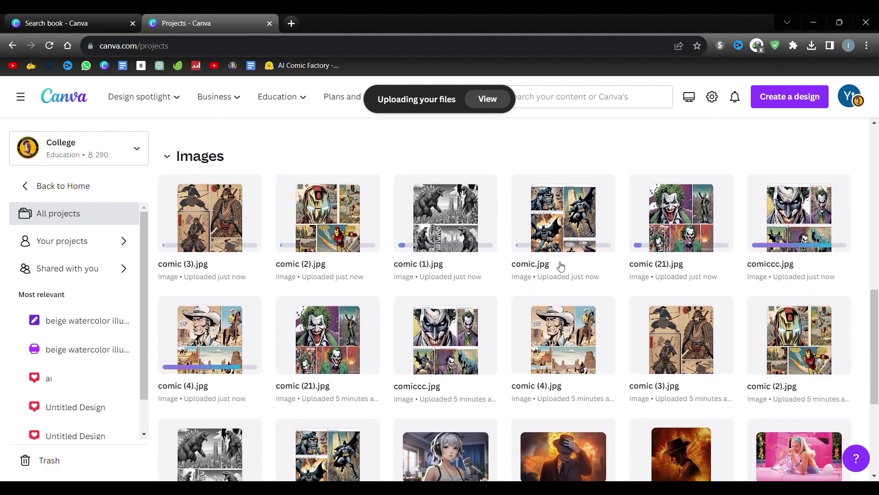
{"action": "scroll", "coordinate": [341, 298], "scroll_direction": "down", "scroll_amount": 1}
{"action": "scroll", "coordinate": [341, 313], "scroll_direction": "up", "scroll_amount": 1}
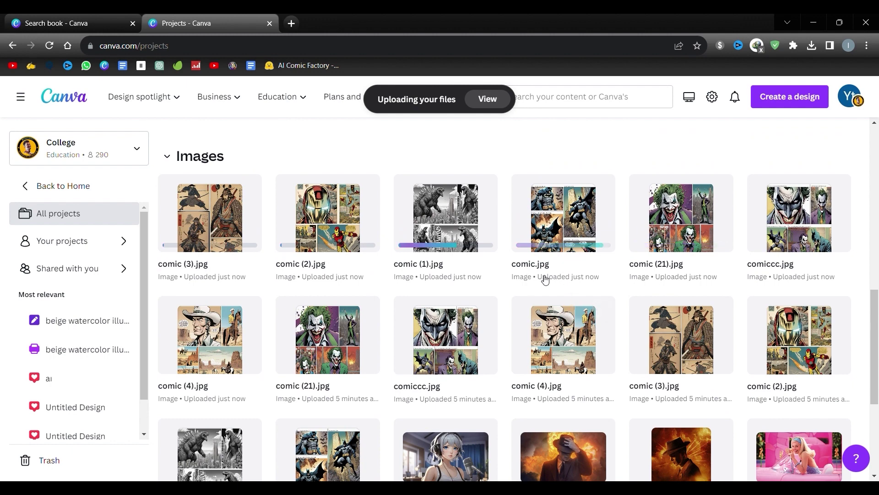
{"action": "scroll", "coordinate": [545, 280], "scroll_direction": "up", "scroll_amount": 1}
{"action": "scroll", "coordinate": [623, 316], "scroll_direction": "down", "scroll_amount": 1}
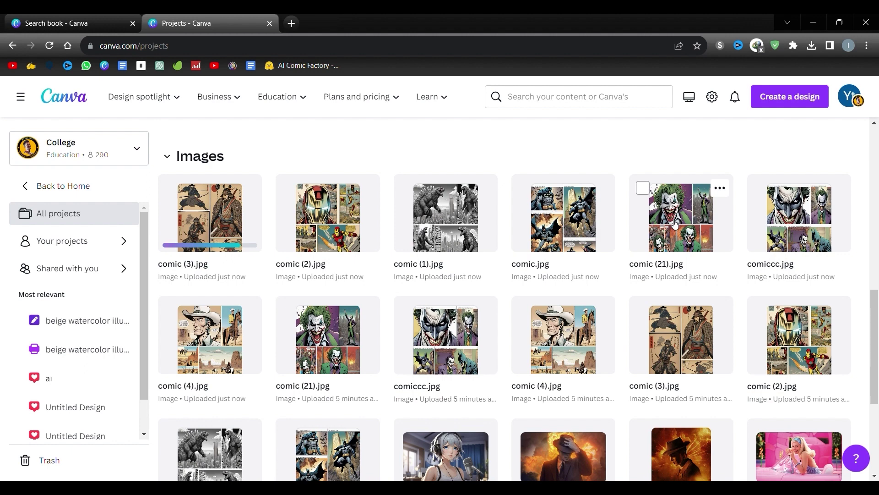
Step: Start a new Canva design from the Batman comic image
{"action": "left_click", "coordinate": [575, 223]}
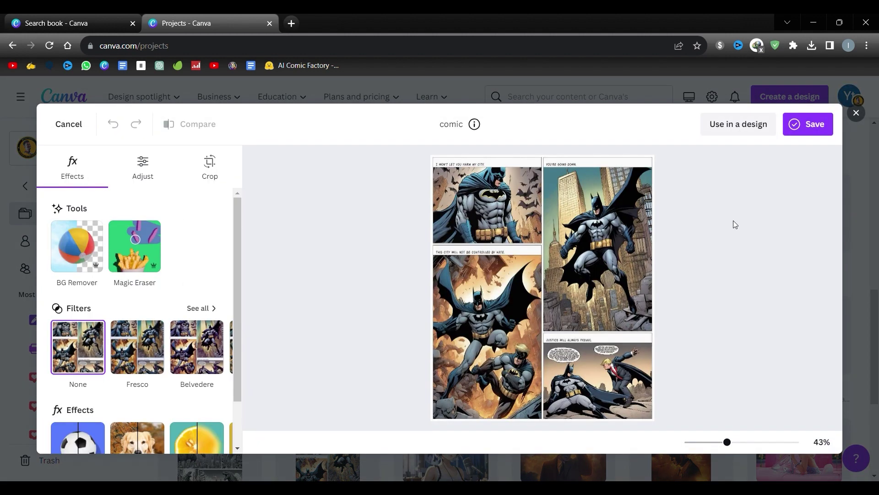
{"action": "left_click", "coordinate": [732, 130]}
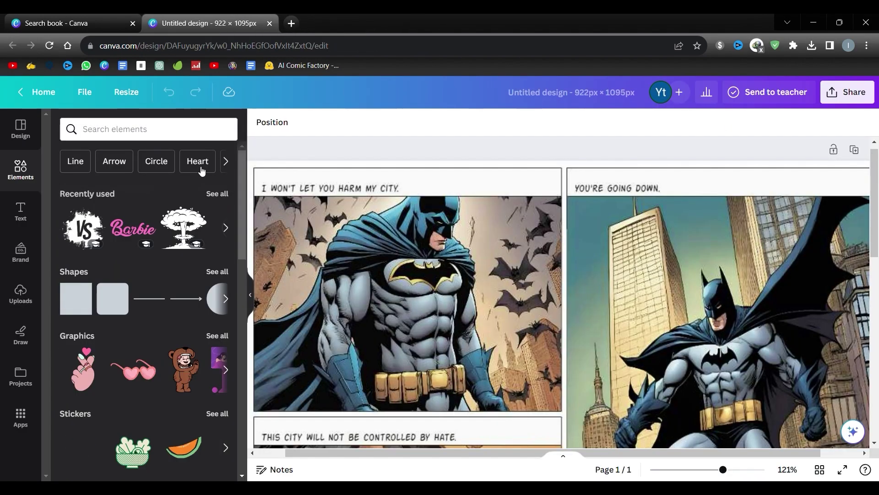
{"action": "scroll", "coordinate": [344, 260], "scroll_direction": "down", "scroll_amount": 10}
{"action": "scroll", "coordinate": [349, 260], "scroll_direction": "down", "scroll_amount": 2}
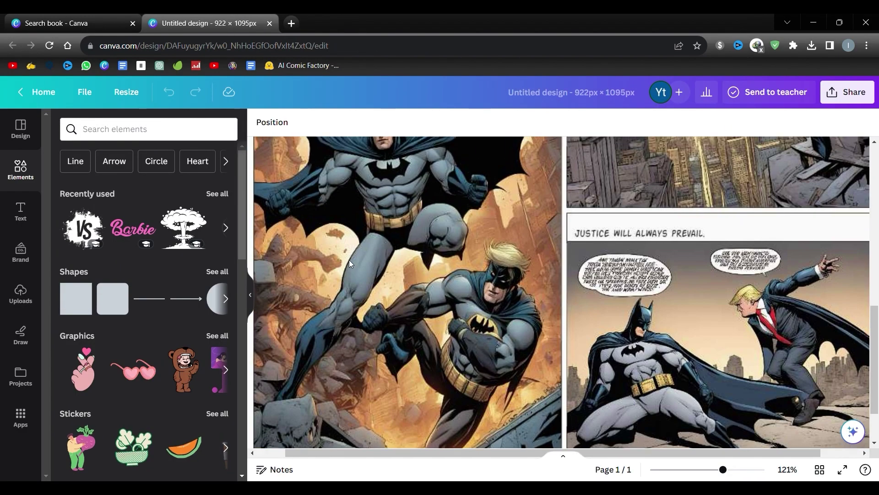
{"action": "scroll", "coordinate": [349, 259], "scroll_direction": "up", "scroll_amount": 10}
Step: Search Elements for 'speech bubble' and filter the results to Graphics
{"action": "left_click", "coordinate": [169, 132]}
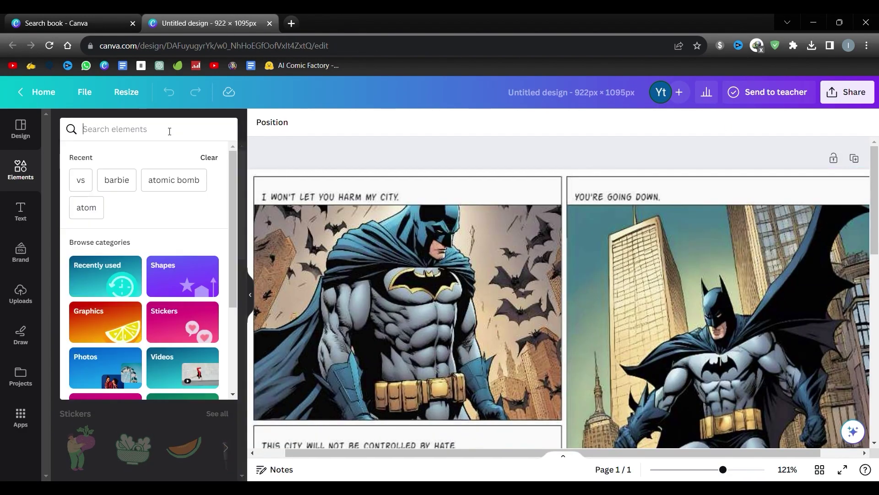
{"action": "type", "text": "speec"}
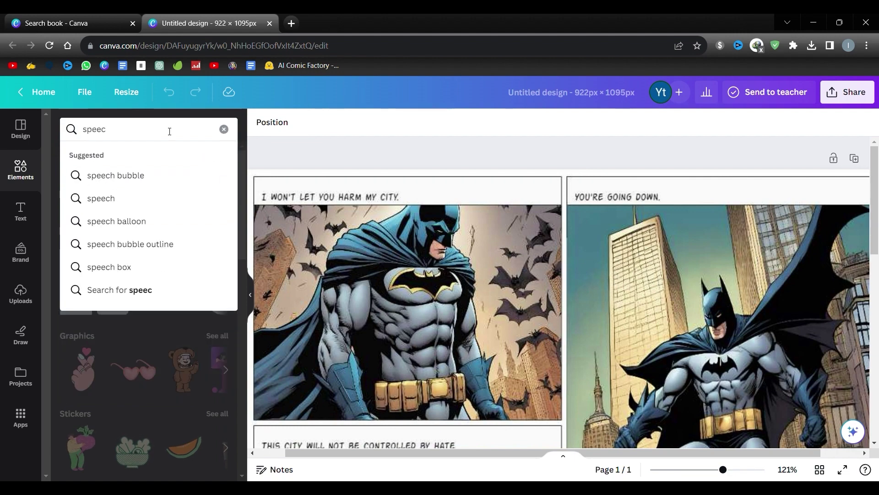
{"action": "key", "text": "Down"}
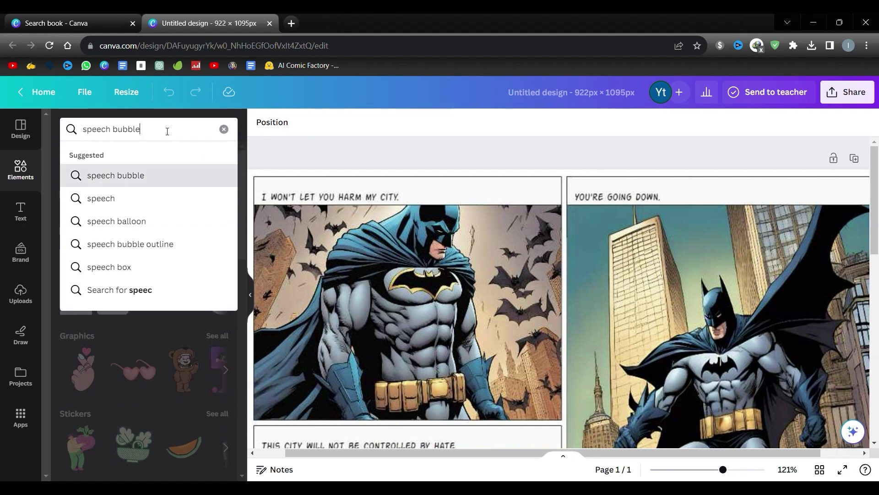
{"action": "left_click", "coordinate": [168, 180]}
{"action": "left_click", "coordinate": [101, 156]}
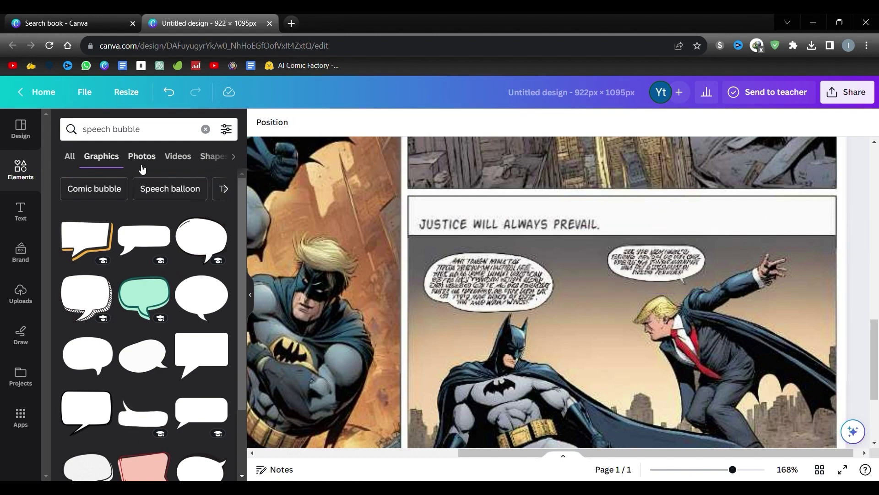
{"action": "scroll", "coordinate": [157, 324], "scroll_direction": "down", "scroll_amount": 10}
{"action": "scroll", "coordinate": [157, 325], "scroll_direction": "down", "scroll_amount": 2}
Step: Add a speech bubble, shrink it, flip it horizontally, and place it beside Batman
{"action": "left_click", "coordinate": [87, 214]}
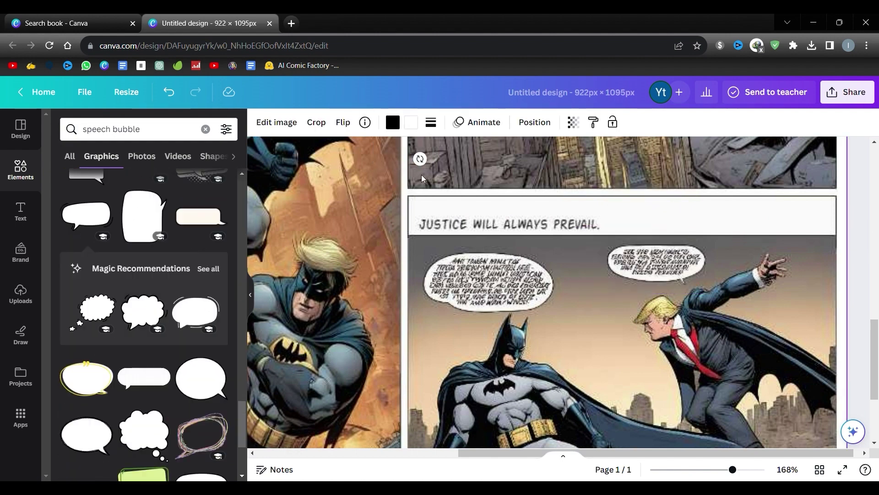
{"action": "scroll", "coordinate": [422, 181], "scroll_direction": "up", "scroll_amount": 3}
{"action": "left_click_drag", "start_coordinate": [449, 287], "coordinate": [580, 333]}
{"action": "scroll", "coordinate": [416, 251], "scroll_direction": "down", "scroll_amount": 2}
{"action": "left_click_drag", "start_coordinate": [758, 210], "coordinate": [583, 329]}
{"action": "left_click", "coordinate": [343, 122]}
{"action": "left_click", "coordinate": [388, 161]}
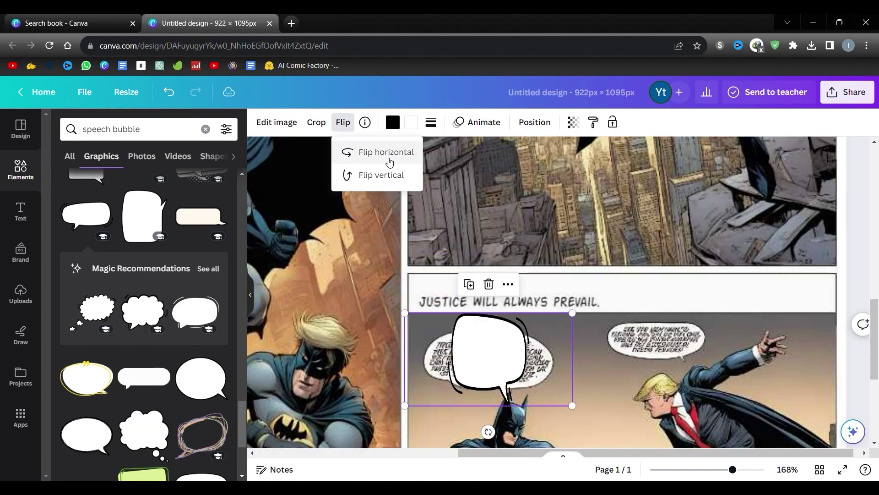
{"action": "left_click_drag", "start_coordinate": [407, 314], "coordinate": [431, 328]}
Step: Add a larger round speech bubble by the blond caped figure
{"action": "scroll", "coordinate": [201, 257], "scroll_direction": "up", "scroll_amount": 15}
{"action": "left_click", "coordinate": [209, 238]}
{"action": "scroll", "coordinate": [412, 238], "scroll_direction": "up", "scroll_amount": 3}
{"action": "left_click_drag", "start_coordinate": [668, 184], "coordinate": [496, 345]}
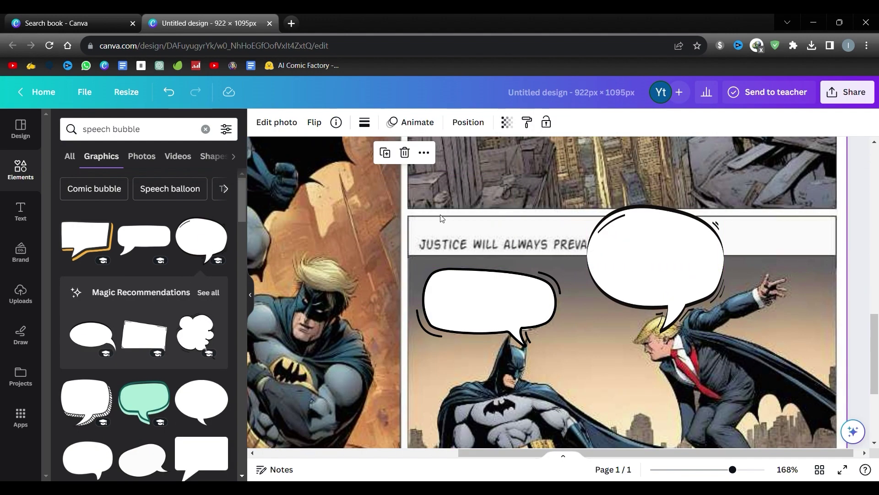
Step: Add a subheading reading 'Please dont run in the elections' sized into Batman's bubble
{"action": "left_click", "coordinate": [21, 211]}
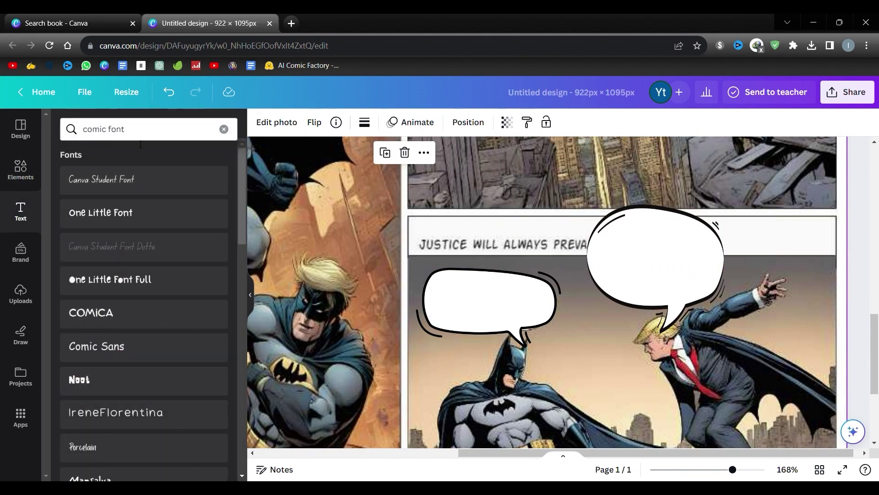
{"action": "left_click", "coordinate": [224, 129]}
{"action": "left_click", "coordinate": [120, 129]}
{"action": "left_click", "coordinate": [137, 279]}
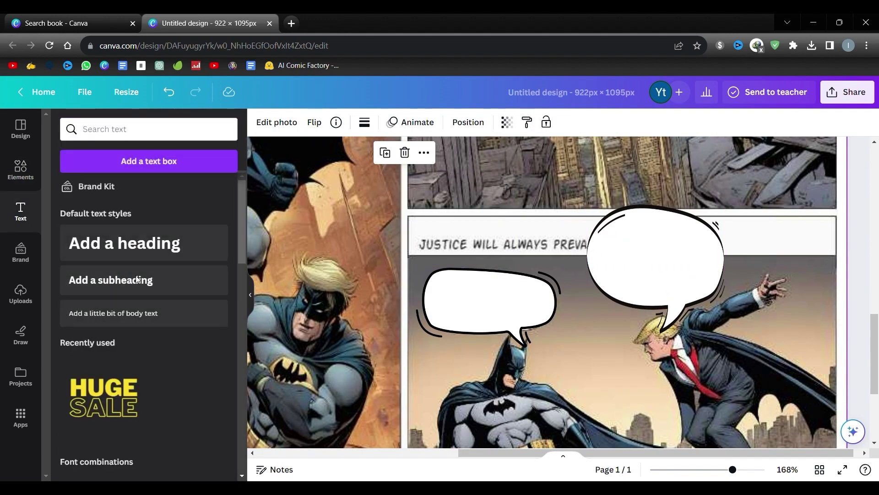
{"action": "left_click", "coordinate": [138, 280]}
{"action": "left_click", "coordinate": [593, 298]}
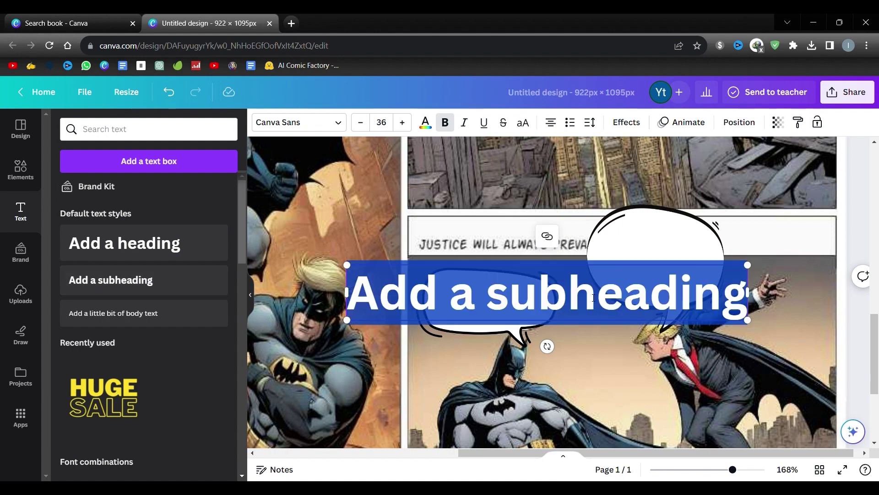
{"action": "type", "text": "Please dont run in the elections"}
{"action": "left_click_drag", "start_coordinate": [795, 320], "coordinate": [539, 316]}
{"action": "left_click", "coordinate": [591, 355]}
Step: Add a second subheading 'USA can't do without me !' inside the right-hand bubble
{"action": "left_click", "coordinate": [138, 279]}
{"action": "left_click", "coordinate": [589, 292]}
{"action": "type", "text": "usa"}
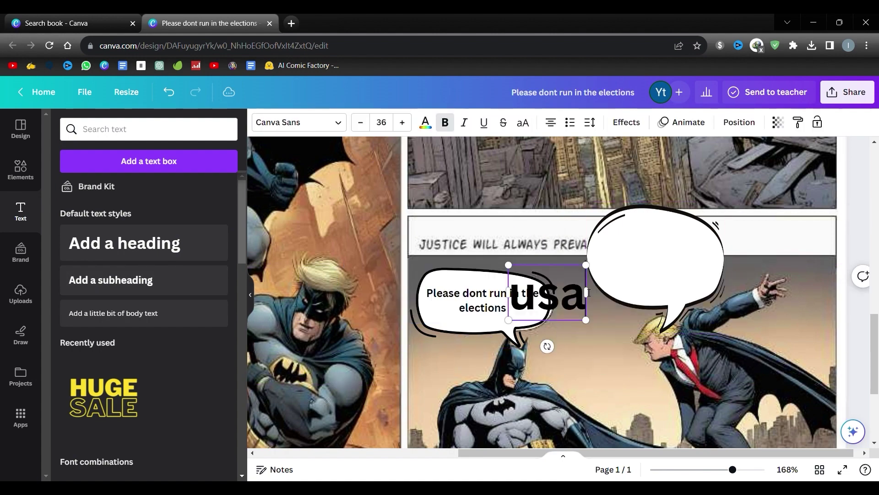
{"action": "key", "text": "BackSpace"}
{"action": "key", "text": "BackSpace"}
{"action": "key", "text": "BackSpace"}
{"action": "type", "text": "USA can't do without me !"}
{"action": "left_click_drag", "start_coordinate": [844, 265], "coordinate": [504, 298]}
{"action": "left_click_drag", "start_coordinate": [366, 309], "coordinate": [655, 252]}
{"action": "key", "text": "Return"}
{"action": "left_click", "coordinate": [671, 388]}
Step: Add a cloud speech bubble, shrunk and placed beside Batman in the top-right panel
{"action": "scroll", "coordinate": [671, 389], "scroll_direction": "down", "scroll_amount": 1}
{"action": "scroll", "coordinate": [672, 389], "scroll_direction": "up", "scroll_amount": 1}
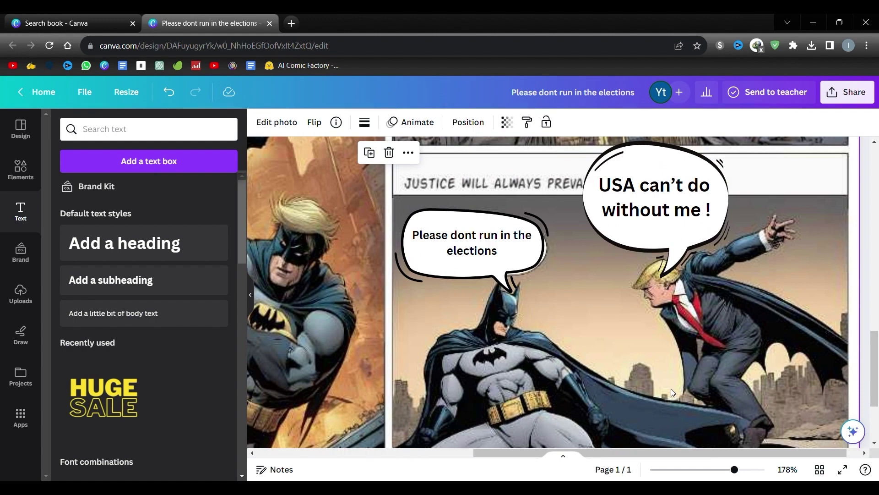
{"action": "left_click_drag", "start_coordinate": [734, 469], "coordinate": [700, 469]}
{"action": "left_click", "coordinate": [26, 165]}
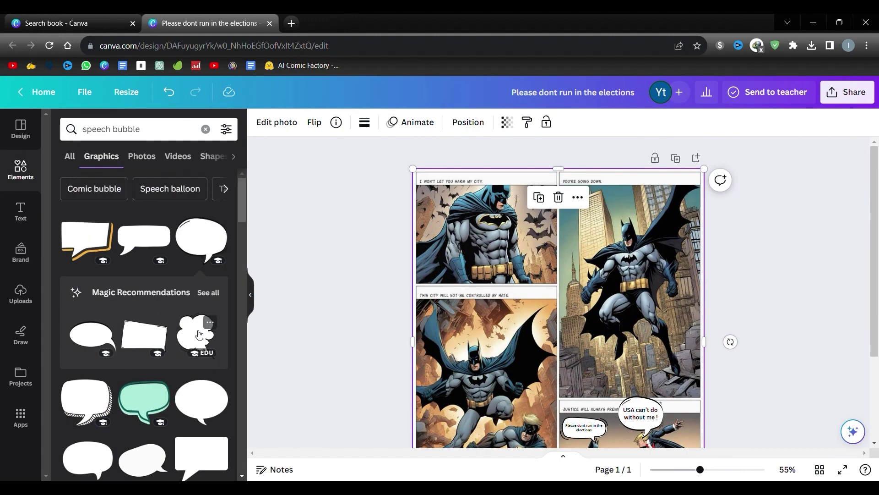
{"action": "left_click", "coordinate": [199, 338]}
{"action": "left_click_drag", "start_coordinate": [550, 342], "coordinate": [575, 235]}
{"action": "left_click_drag", "start_coordinate": [526, 297], "coordinate": [572, 245]}
{"action": "left_click_drag", "start_coordinate": [607, 218], "coordinate": [597, 226]}
Step: Put the text 'you can't steal my role' on two lines centered in the cloud bubble
{"action": "left_click", "coordinate": [21, 211]}
{"action": "left_click_drag", "start_coordinate": [700, 470], "coordinate": [734, 470]}
{"action": "scroll", "coordinate": [736, 318], "scroll_direction": "up", "scroll_amount": 4}
{"action": "scroll", "coordinate": [736, 319], "scroll_direction": "right", "scroll_amount": 2}
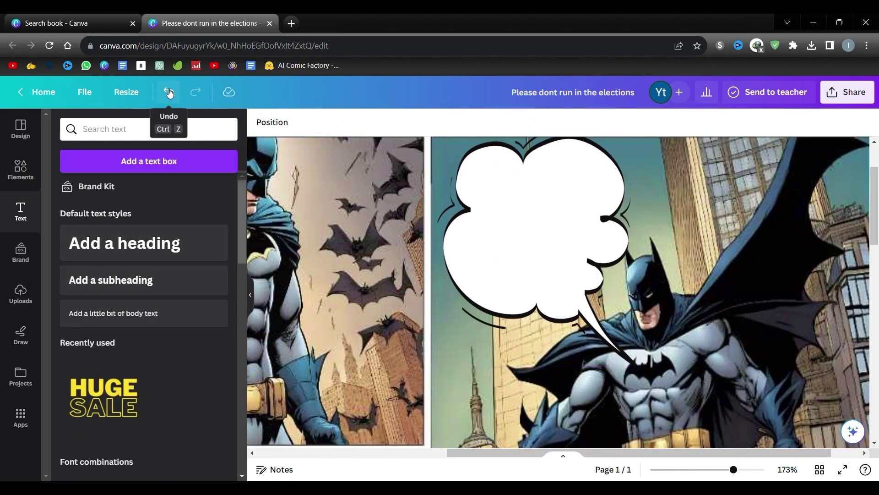
{"action": "left_click", "coordinate": [110, 280]}
{"action": "type", "text": "you  can't steal my vote"}
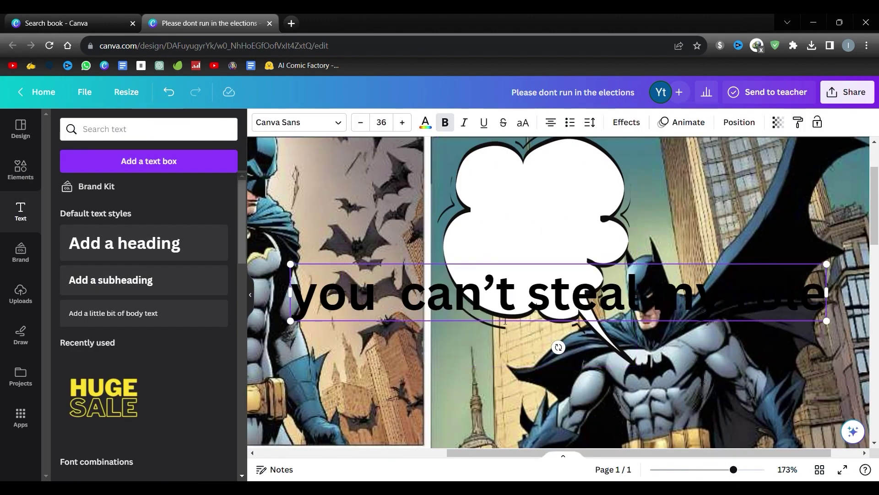
{"action": "left_click_drag", "start_coordinate": [827, 321], "coordinate": [537, 291]}
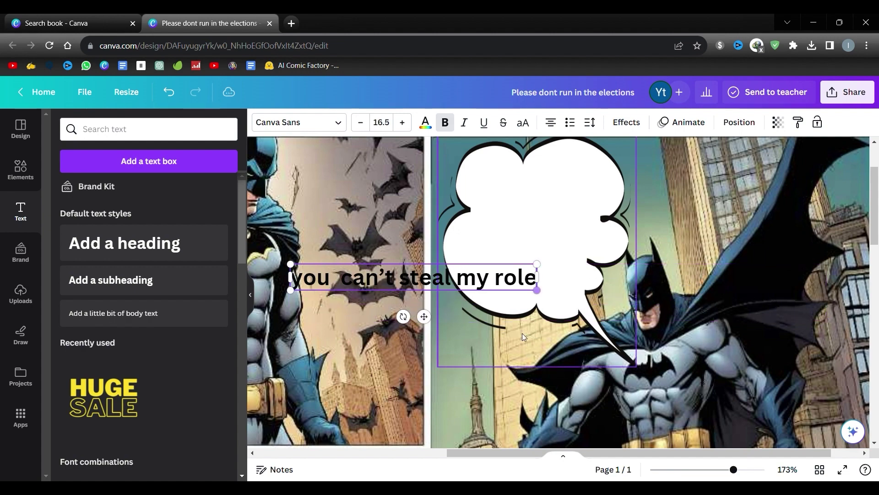
{"action": "left_click_drag", "start_coordinate": [481, 279], "coordinate": [650, 213]}
{"action": "left_click_drag", "start_coordinate": [705, 211], "coordinate": [598, 212]}
{"action": "left_click_drag", "start_coordinate": [599, 256], "coordinate": [613, 262]}
{"action": "left_click_drag", "start_coordinate": [528, 249], "coordinate": [529, 241]}
Step: Add a starburst bubble beside Batman in the top-left panel
{"action": "left_click", "coordinate": [377, 349]}
{"action": "scroll", "coordinate": [376, 349], "scroll_direction": "left", "scroll_amount": 5}
{"action": "scroll", "coordinate": [377, 349], "scroll_direction": "down", "scroll_amount": 1}
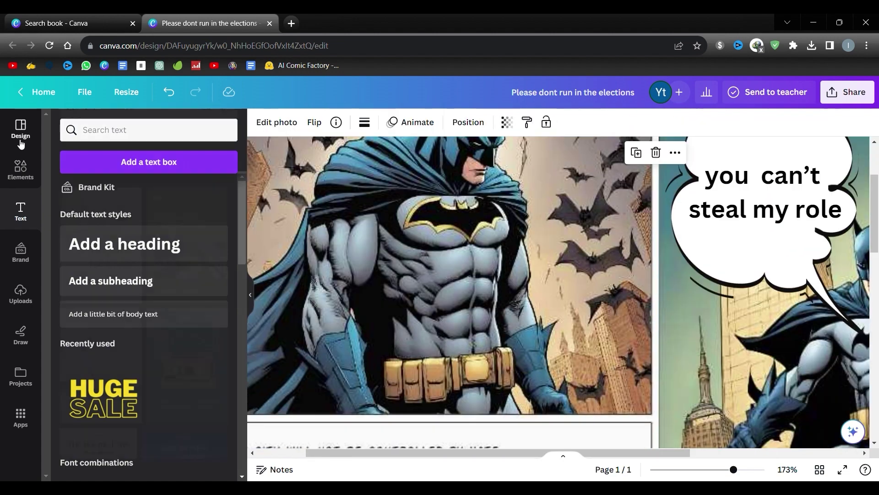
{"action": "left_click", "coordinate": [21, 169]}
{"action": "scroll", "coordinate": [143, 291], "scroll_direction": "down", "scroll_amount": 5}
{"action": "left_click", "coordinate": [198, 353]}
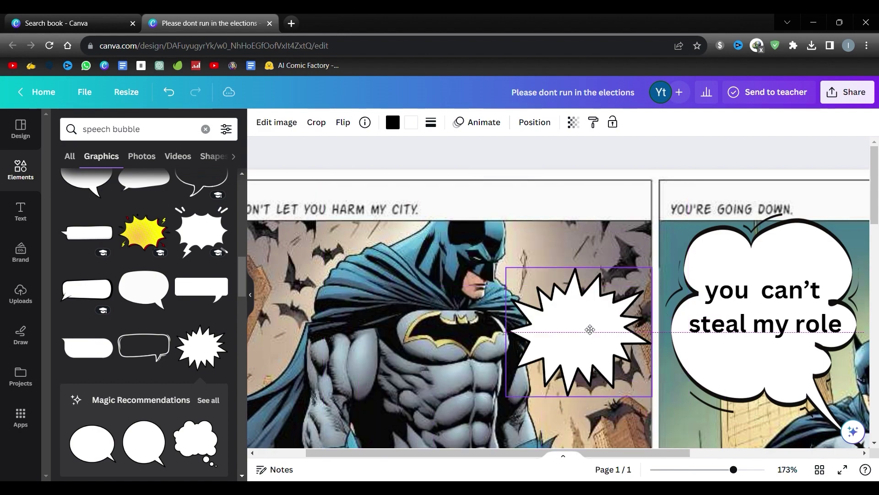
{"action": "left_click_drag", "start_coordinate": [589, 328], "coordinate": [556, 298]}
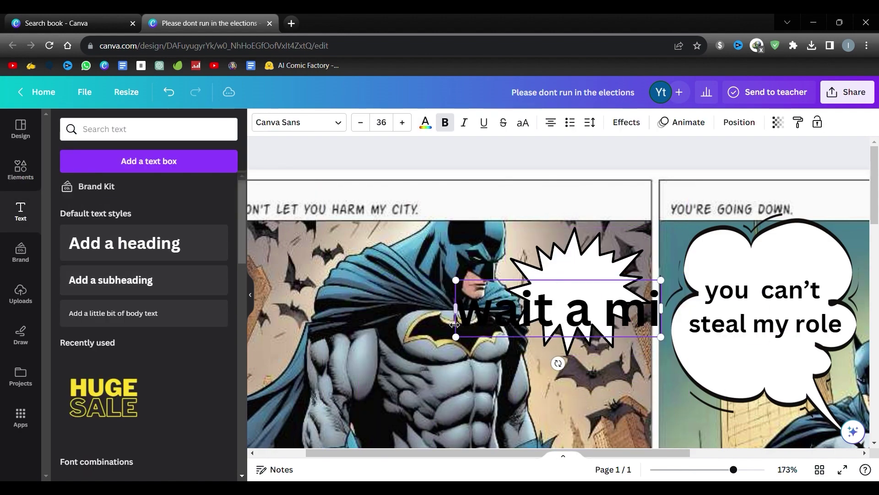
Step: Fill the starburst with 'wait a minute...' and enlarge it to fit the text
{"action": "type", "text": "nute..."}
{"action": "left_click_drag", "start_coordinate": [381, 337], "coordinate": [549, 310]}
{"action": "left_click_drag", "start_coordinate": [734, 295], "coordinate": [662, 295]}
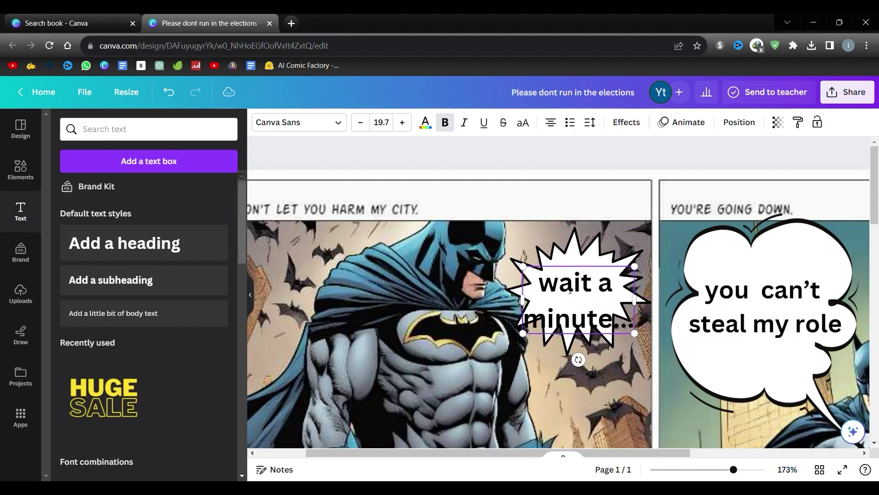
{"action": "left_click", "coordinate": [578, 251]}
{"action": "left_click_drag", "start_coordinate": [650, 355], "coordinate": [690, 383]}
{"action": "left_click", "coordinate": [580, 300]}
{"action": "left_click_drag", "start_coordinate": [580, 300], "coordinate": [598, 308]}
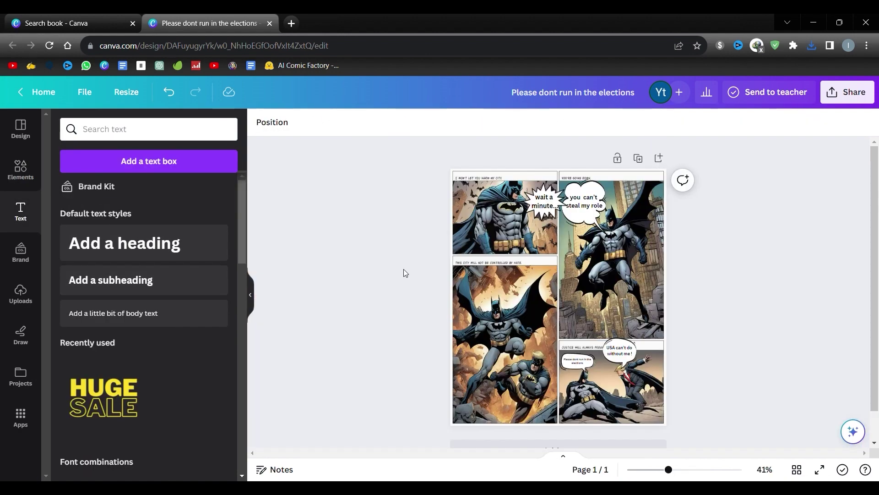
Step: Add a mirrored comic burst graphic, shrunk and placed beside Batman's head
{"action": "left_click", "coordinate": [21, 169]}
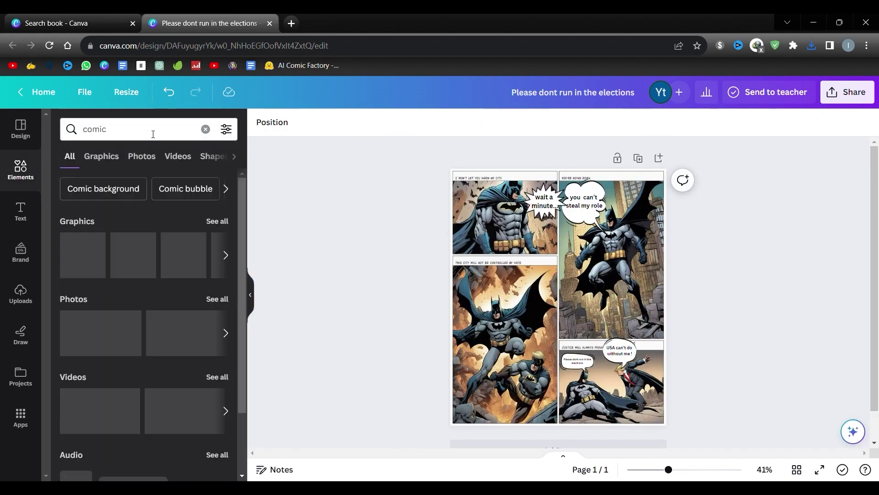
{"action": "left_click", "coordinate": [101, 157]}
{"action": "left_click", "coordinate": [86, 239]}
{"action": "left_click", "coordinate": [344, 122]}
{"action": "left_click_drag", "start_coordinate": [545, 264], "coordinate": [471, 178]}
{"action": "left_click_drag", "start_coordinate": [466, 173], "coordinate": [625, 212]}
{"action": "left_click", "coordinate": [349, 128]}
{"action": "left_click", "coordinate": [378, 152]}
{"action": "left_click", "coordinate": [367, 298]}
Step: Add POW! over Batman in the lower-left panel and KAPOW! in the right-hand panel
{"action": "scroll", "coordinate": [186, 403], "scroll_direction": "down", "scroll_amount": 6}
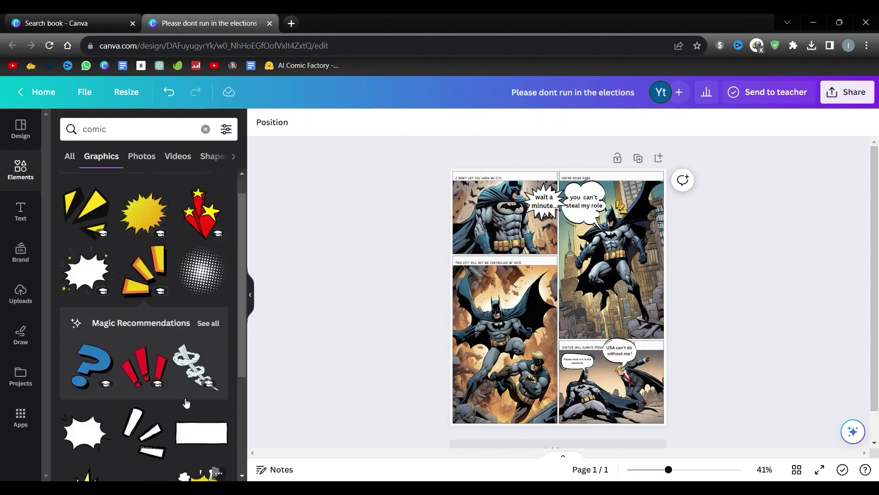
{"action": "left_click", "coordinate": [145, 284]}
{"action": "left_click_drag", "start_coordinate": [567, 293], "coordinate": [487, 356]}
{"action": "left_click_drag", "start_coordinate": [478, 375], "coordinate": [549, 345]}
{"action": "scroll", "coordinate": [144, 321], "scroll_direction": "down", "scroll_amount": 2}
{"action": "left_click", "coordinate": [93, 265]}
{"action": "left_click_drag", "start_coordinate": [638, 246], "coordinate": [527, 323]}
{"action": "left_click_drag", "start_coordinate": [508, 347], "coordinate": [631, 316]}
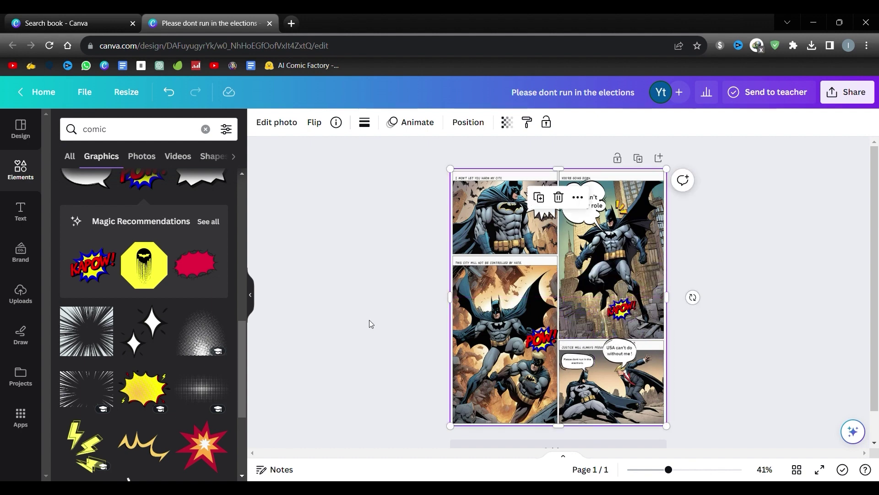
Step: Add an OMG! sound effect and a small BOOM! in the bottom-right panel
{"action": "scroll", "coordinate": [144, 298], "scroll_direction": "down", "scroll_amount": 5}
{"action": "left_click_drag", "start_coordinate": [145, 341], "coordinate": [488, 293]}
{"action": "left_click", "coordinate": [366, 311]}
{"action": "scroll", "coordinate": [145, 357], "scroll_direction": "down", "scroll_amount": 15}
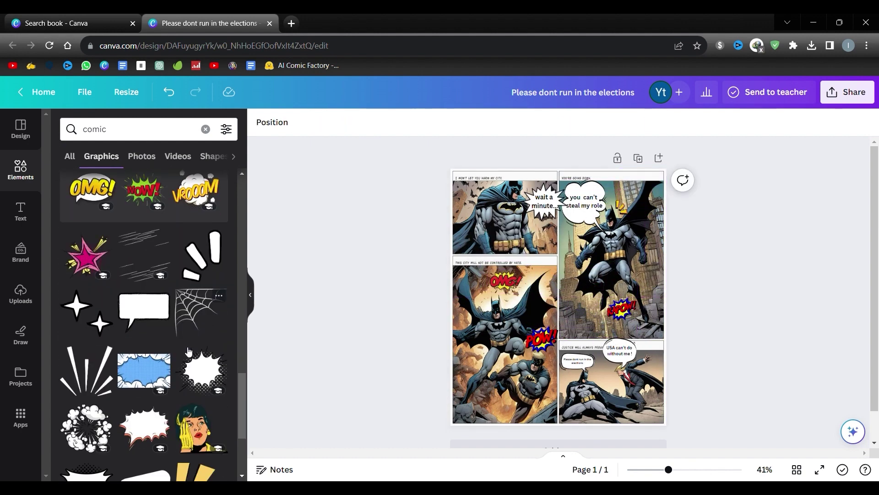
{"action": "left_click", "coordinate": [89, 376]}
{"action": "left_click_drag", "start_coordinate": [602, 259], "coordinate": [566, 310]}
{"action": "left_click_drag", "start_coordinate": [538, 316], "coordinate": [645, 411]}
{"action": "left_click_drag", "start_coordinate": [667, 392], "coordinate": [655, 402]}
Step: Download the finished comic page as a PNG
{"action": "left_click", "coordinate": [751, 257]}
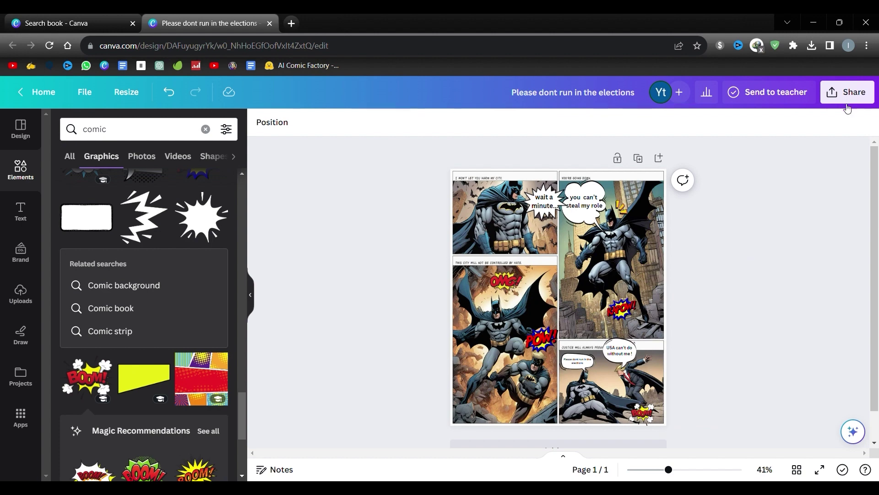
{"action": "left_click", "coordinate": [847, 94]}
{"action": "left_click", "coordinate": [733, 367]}
{"action": "left_click", "coordinate": [770, 308]}
{"action": "left_click", "coordinate": [355, 202]}
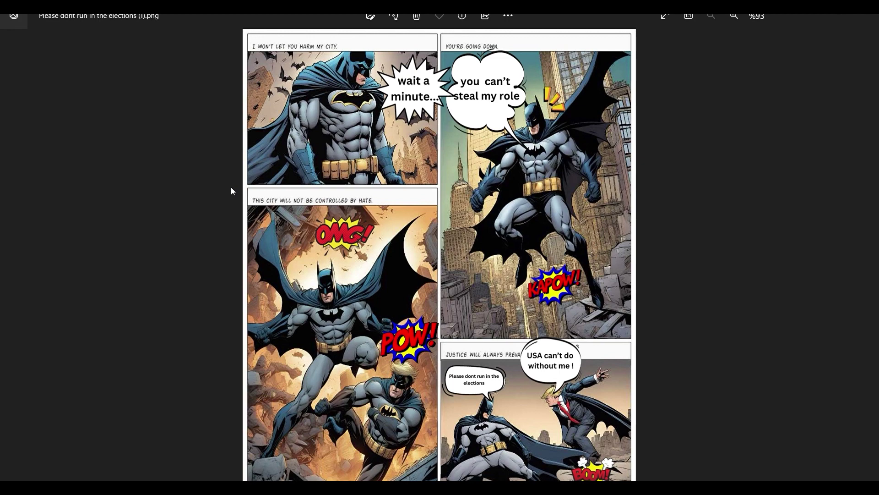
Step: Step through five more comic images, ending on the blue caped hero with a star emblem
{"action": "key", "text": "Right"}
{"action": "key", "text": "Right"}
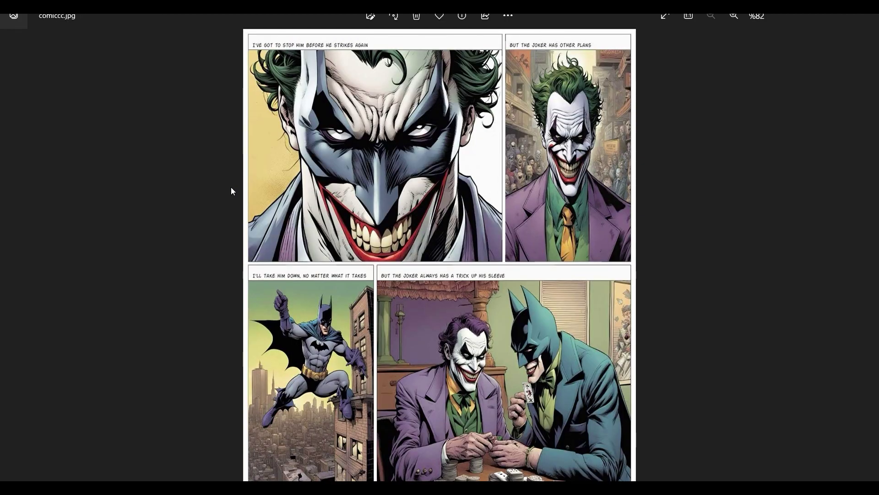
{"action": "key", "text": "Right"}
{"action": "key", "text": "Right"}
{"action": "key", "text": "Right"}
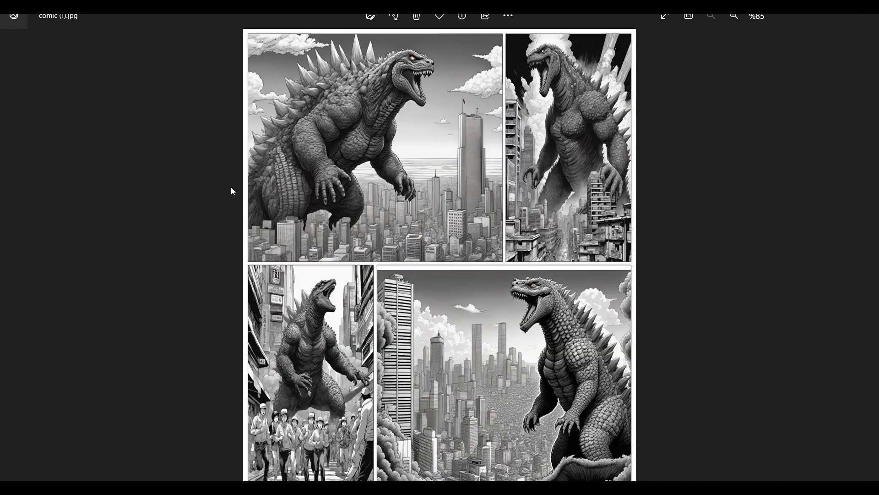
{"action": "key", "text": "Right"}
{"action": "key", "text": "Right"}
{"action": "key", "text": "Right"}
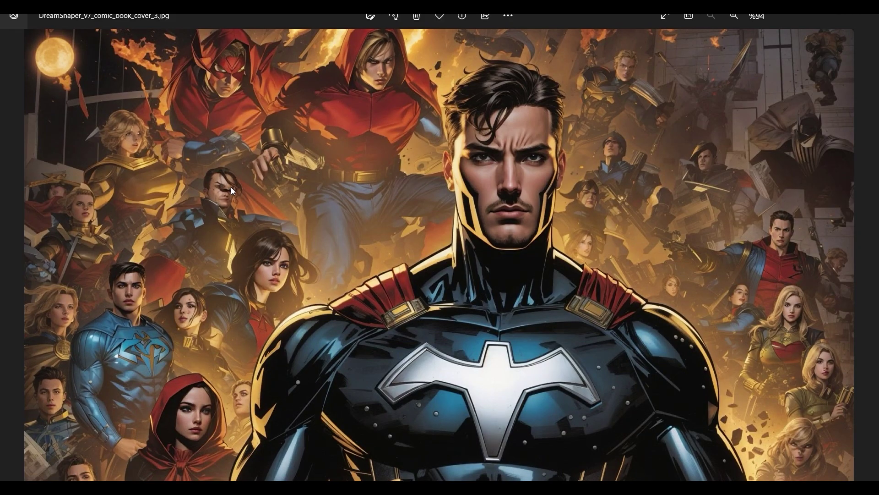
{"action": "key", "text": "Right"}
{"action": "key", "text": "Right"}
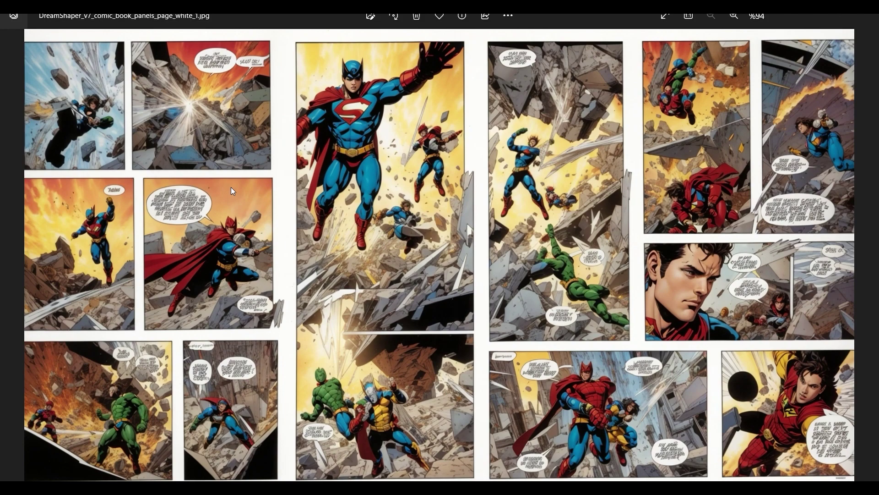
{"action": "key", "text": "Right"}
{"action": "key", "text": "Right"}
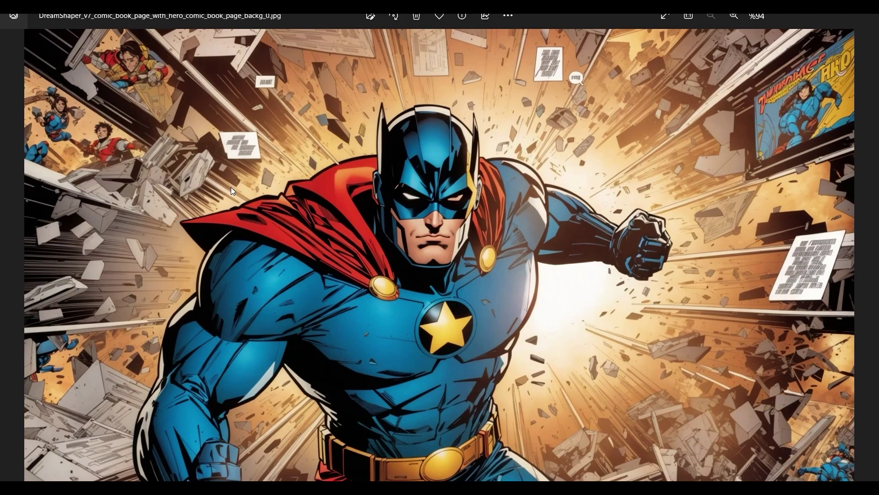